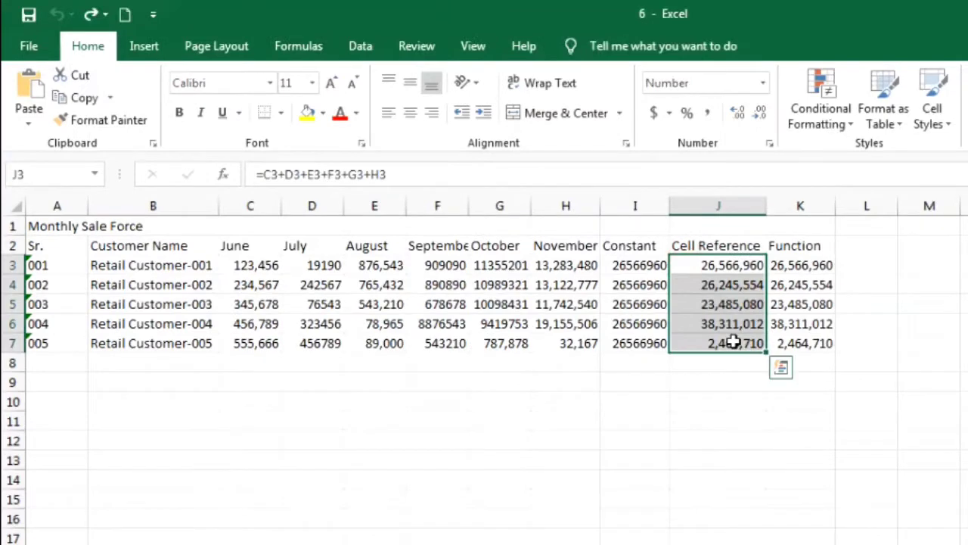
Clear the Cell Reference totals in J3:J7.
key("Delete")
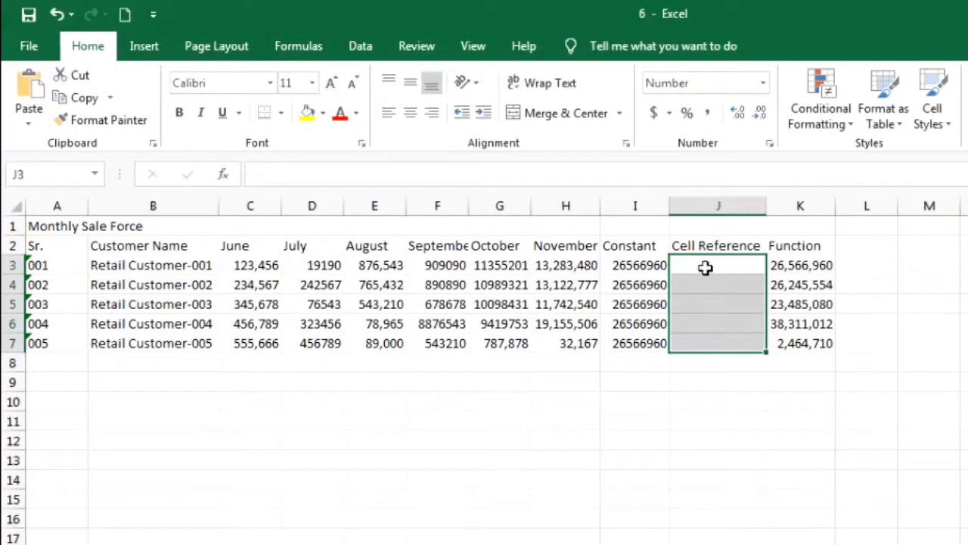
left_click(687, 403)
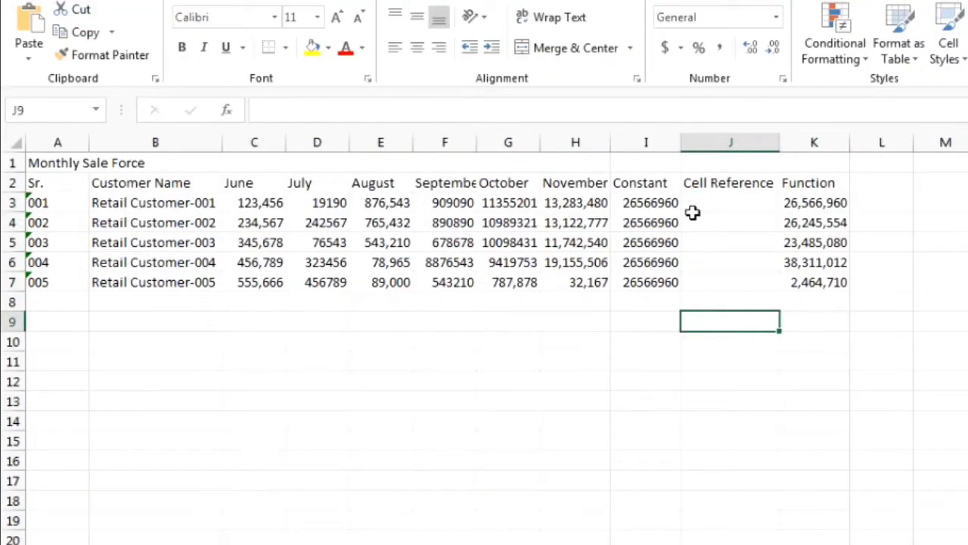
Fill J3:J7 in one entry with the cell-reference formula =C3+D3+E3+F3+G3+H3, adding June through November for each customer.
left_click_drag(689, 205, 714, 278)
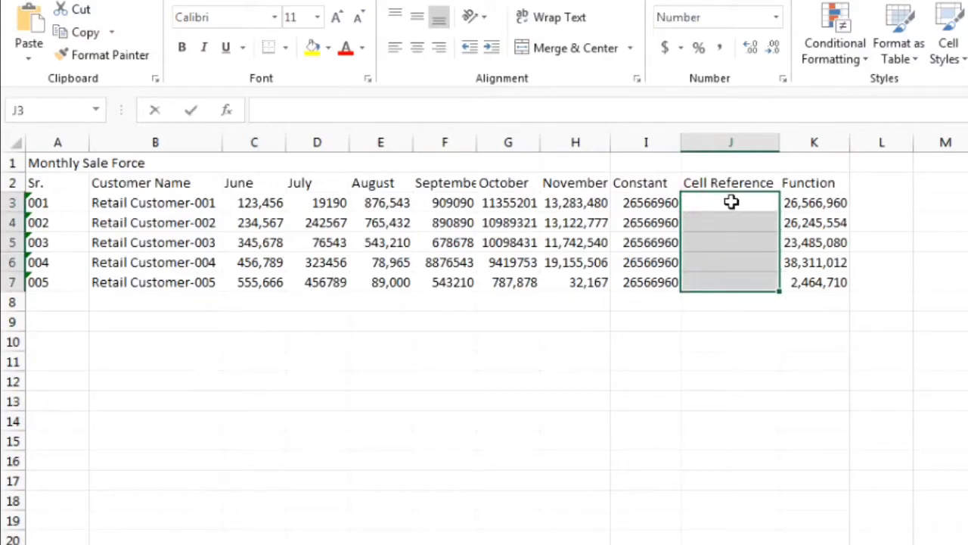
type("=")
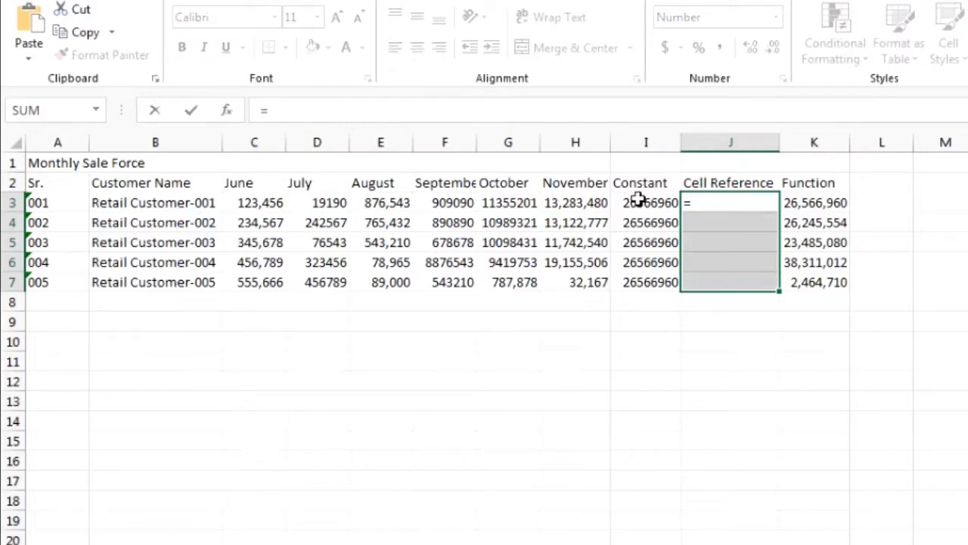
left_click(274, 194)
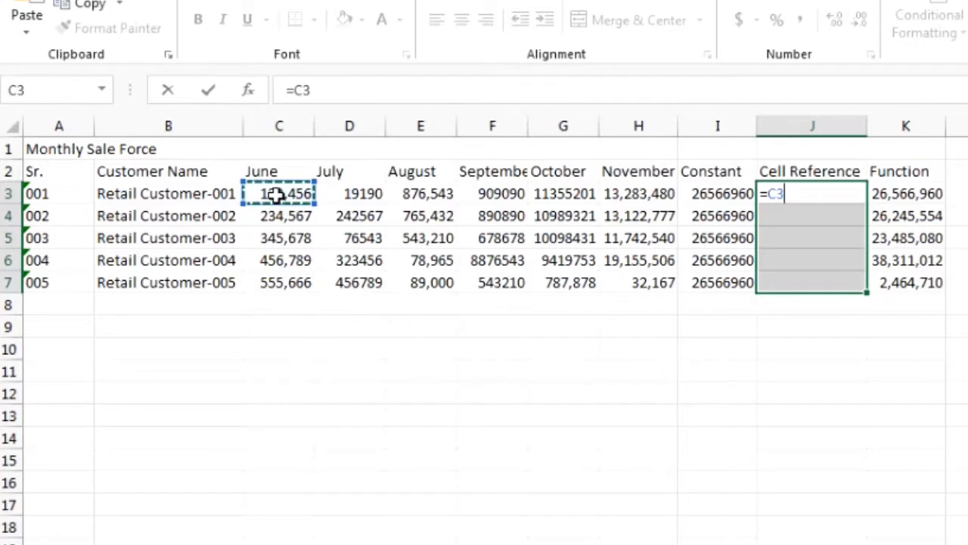
type("+")
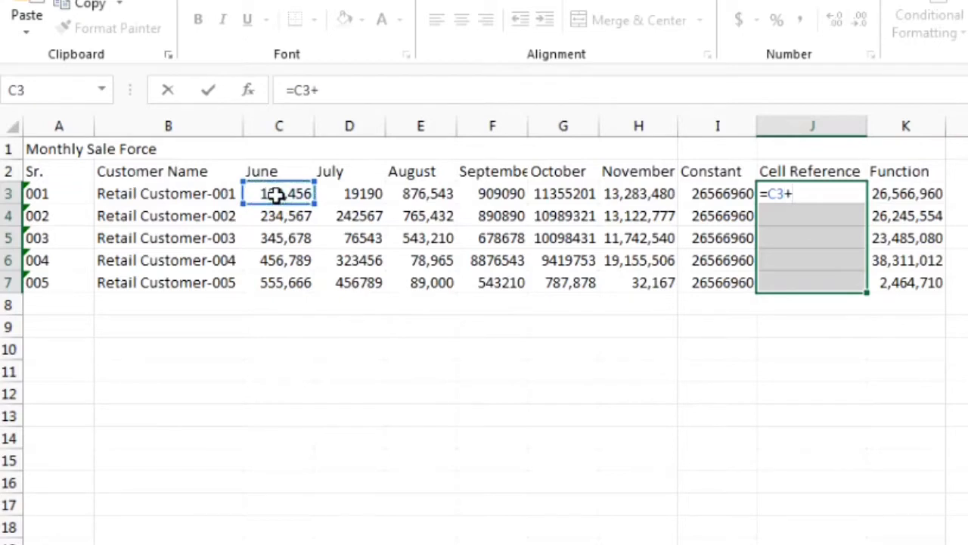
left_click(342, 195)
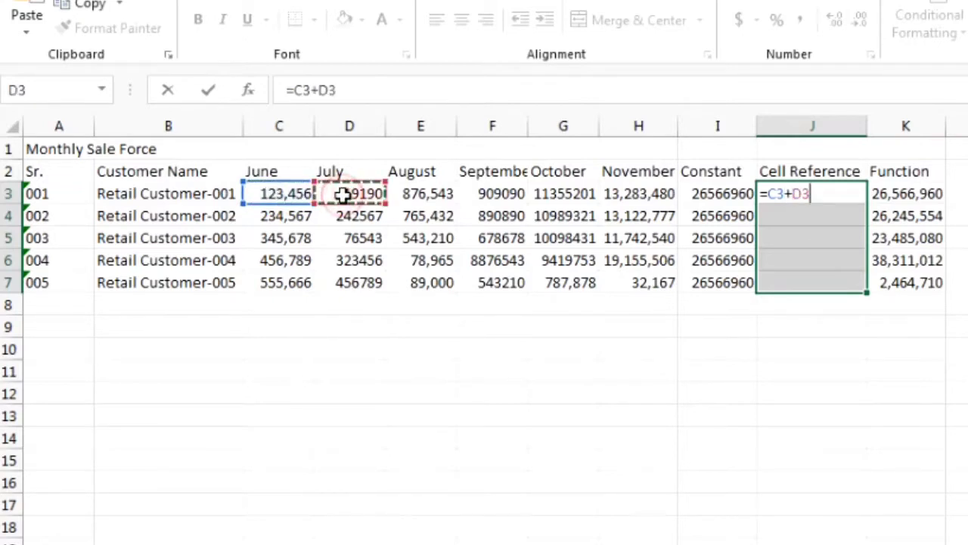
type("+")
left_click(417, 195)
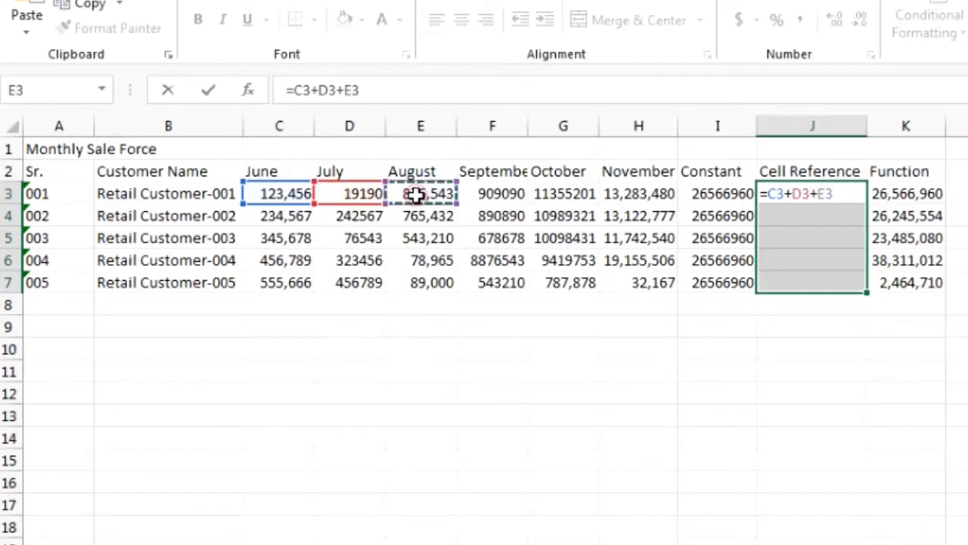
type("+")
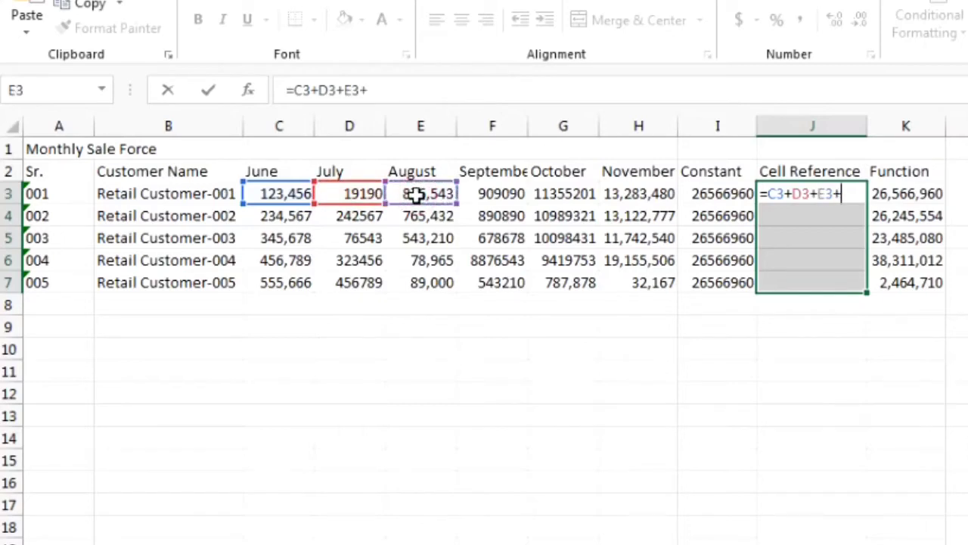
left_click(491, 195)
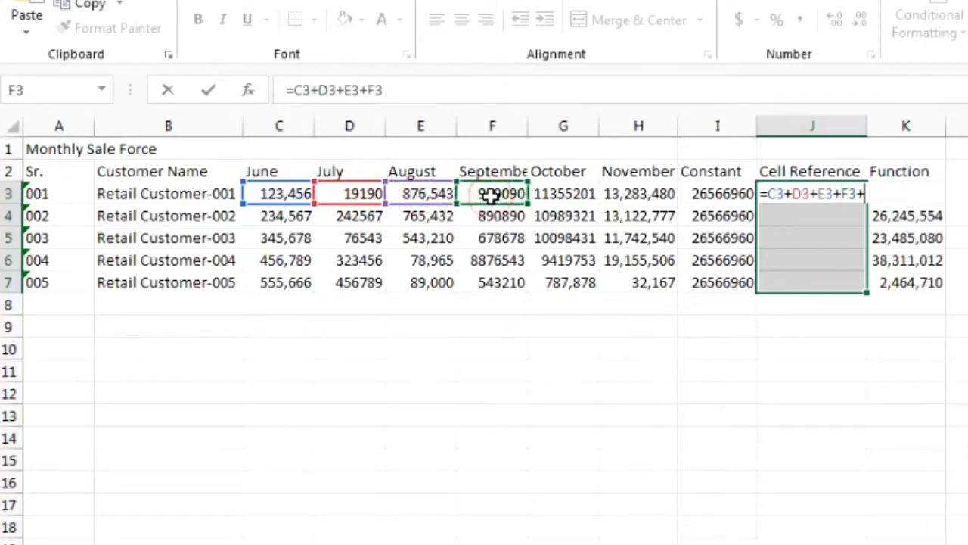
type("+")
left_click(574, 196)
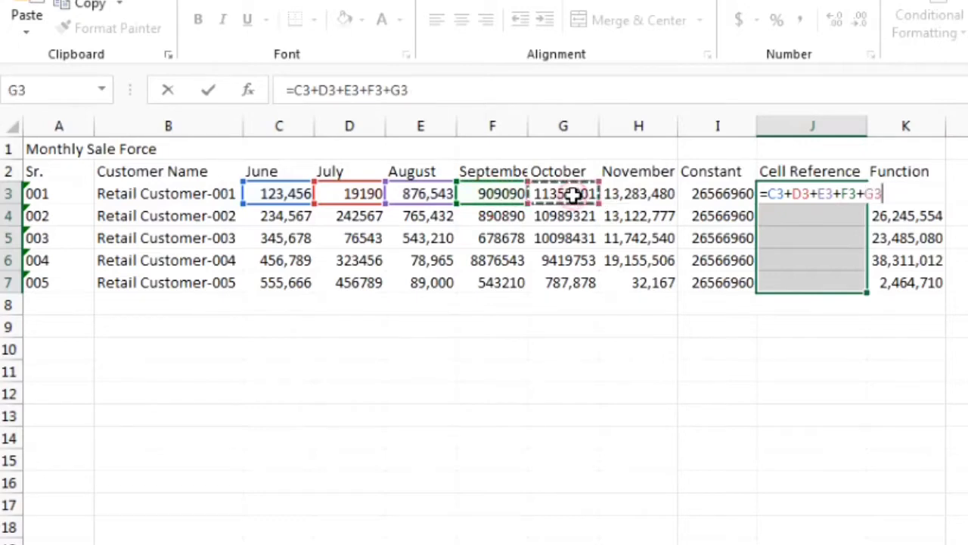
type("+")
left_click(639, 195)
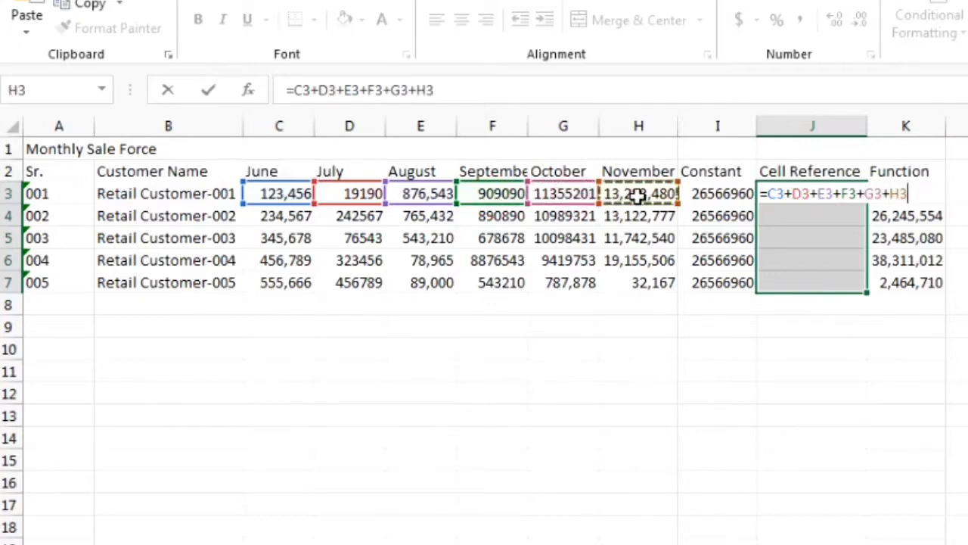
type("+")
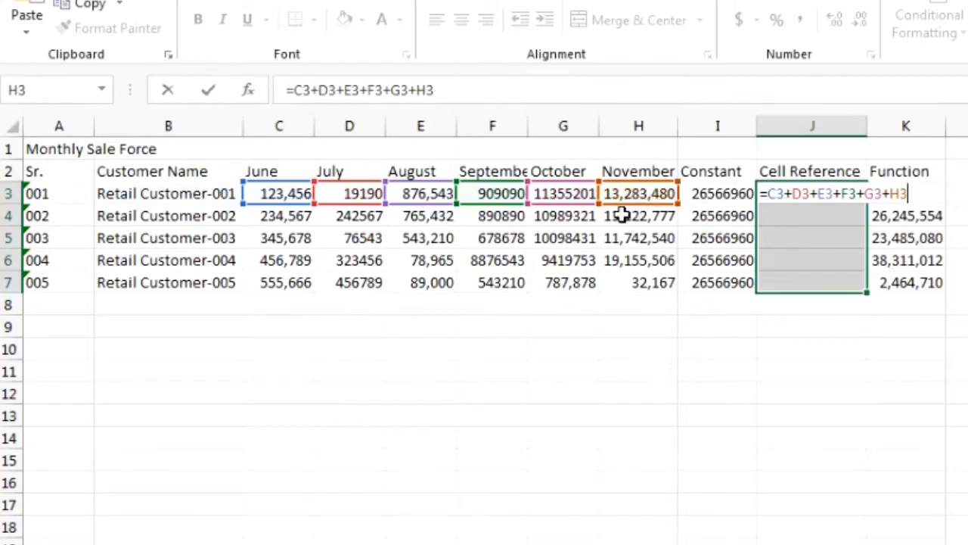
key("ctrl+Return")
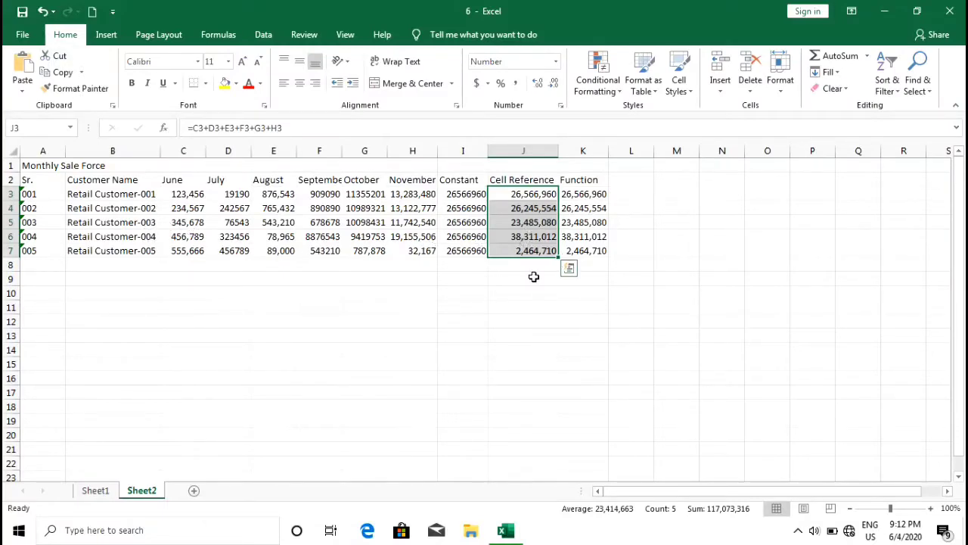
left_click(632, 208)
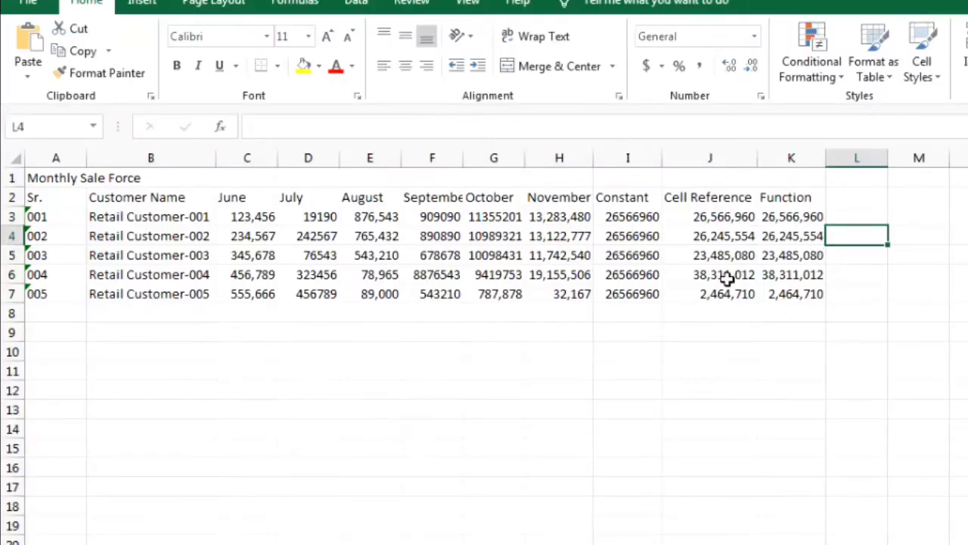
Clear the Function totals in K3:K7.
left_click_drag(780, 219, 781, 292)
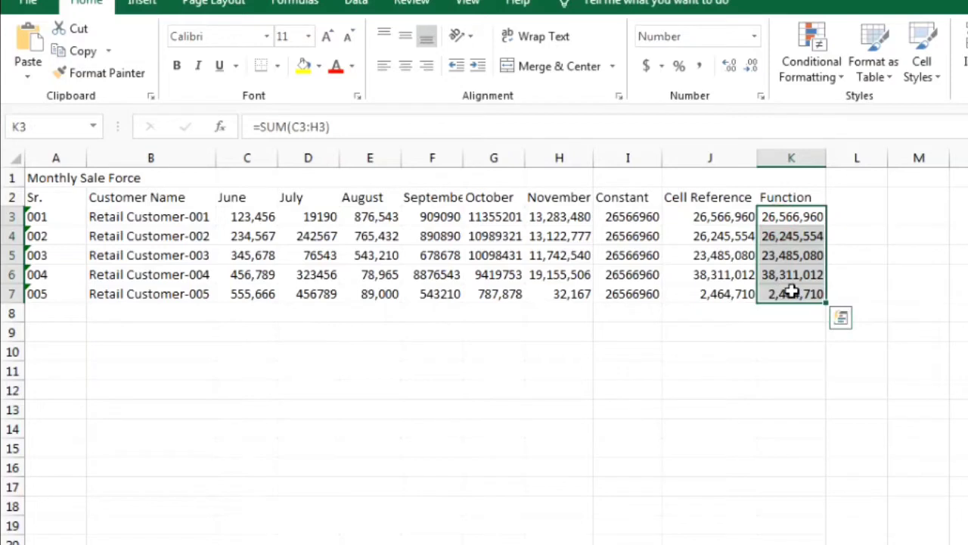
key("Delete")
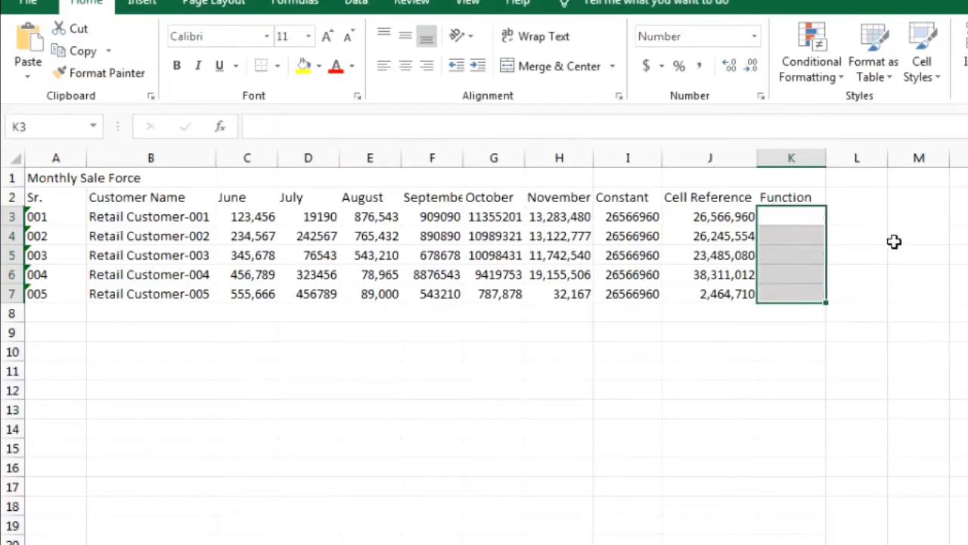
left_click(866, 260)
Fill K3:K7 in one entry with =SUM(C3:H3) to total each customer's June through November sales.
left_click(786, 218)
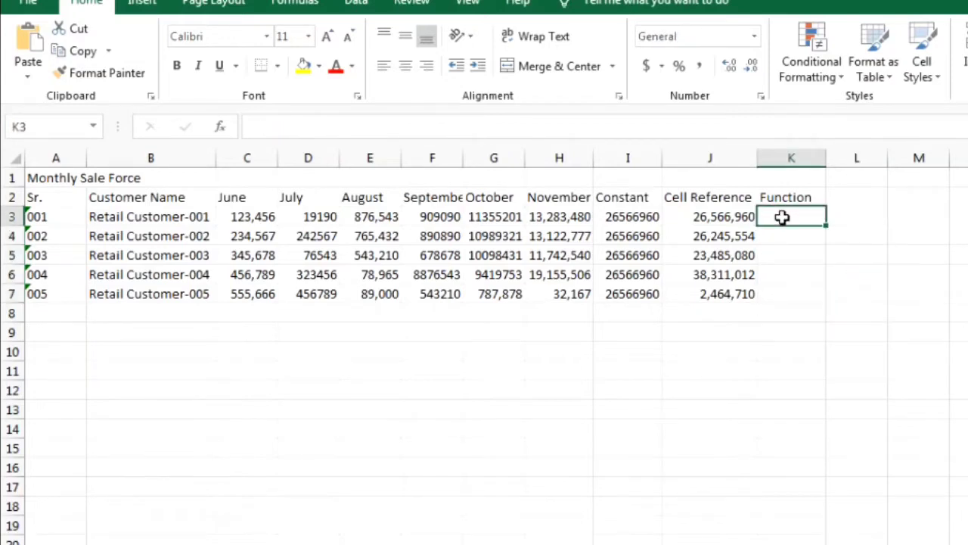
left_click_drag(783, 217, 782, 286)
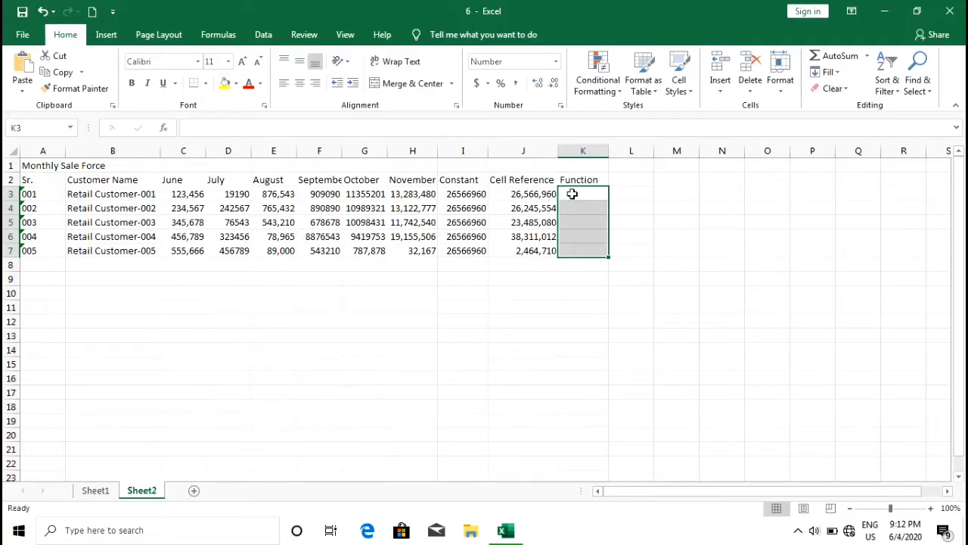
left_click(573, 194)
left_click_drag(572, 196, 574, 249)
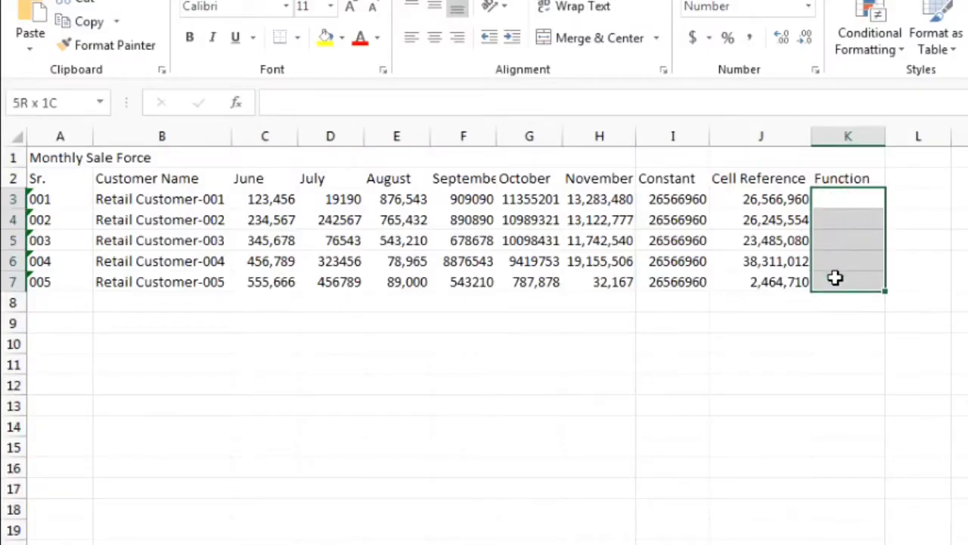
left_click_drag(836, 279, 835, 279)
type("=")
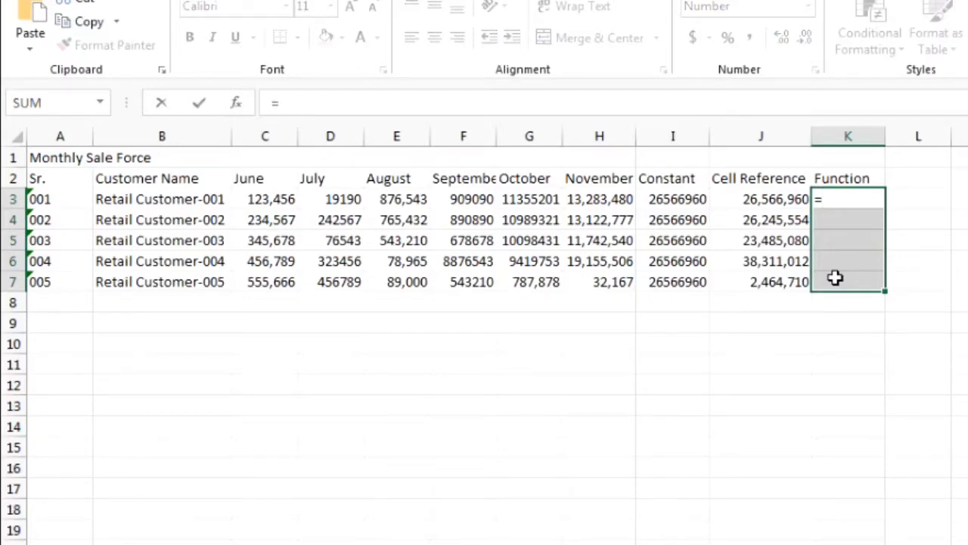
type("s")
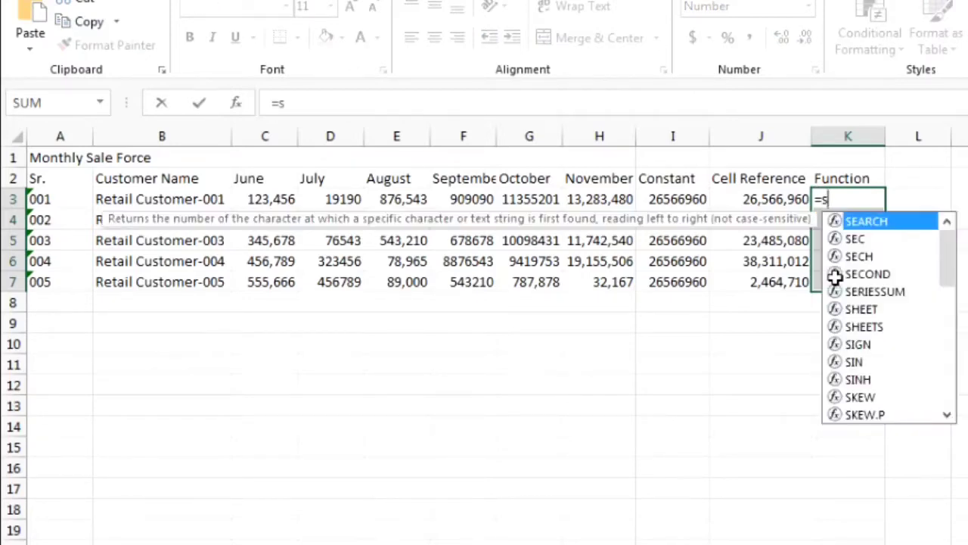
type("um")
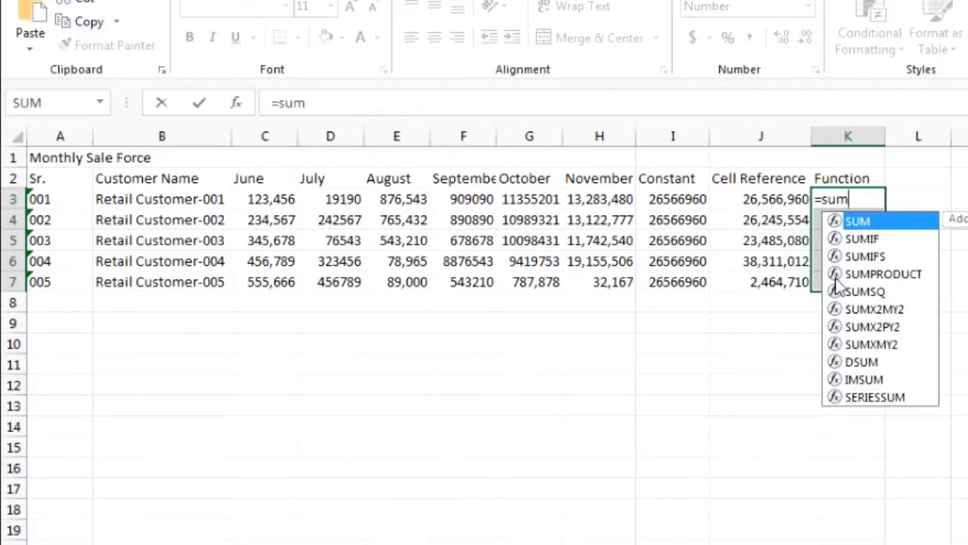
type("(")
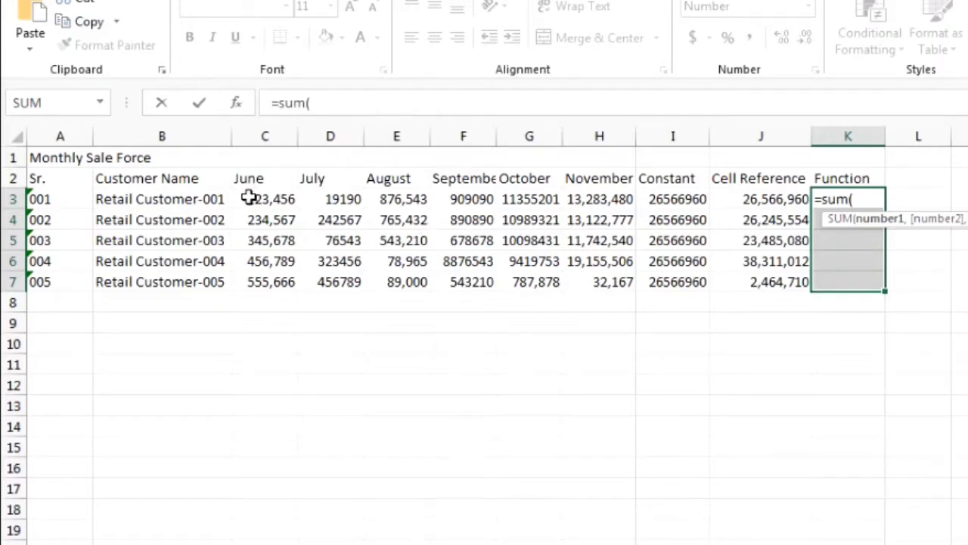
left_click_drag(249, 198, 626, 194)
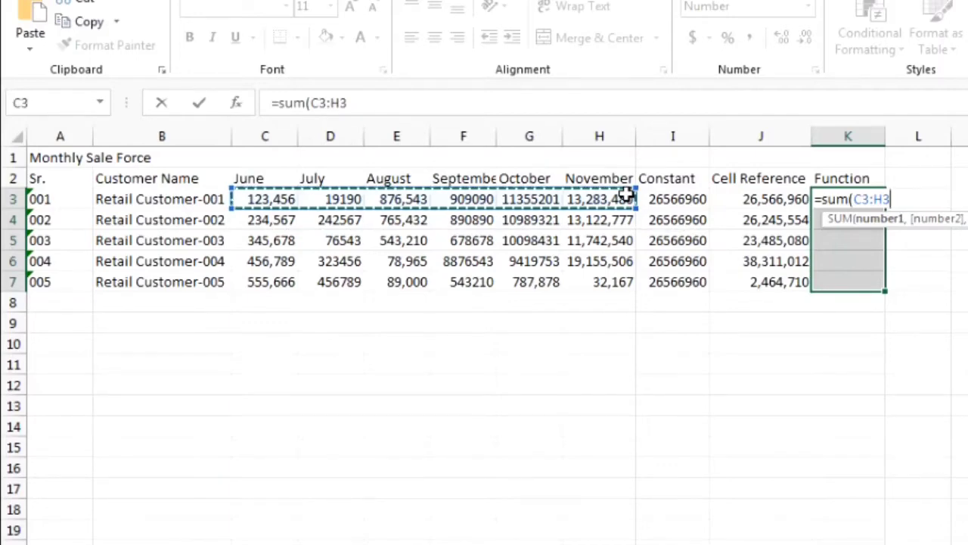
type(")")
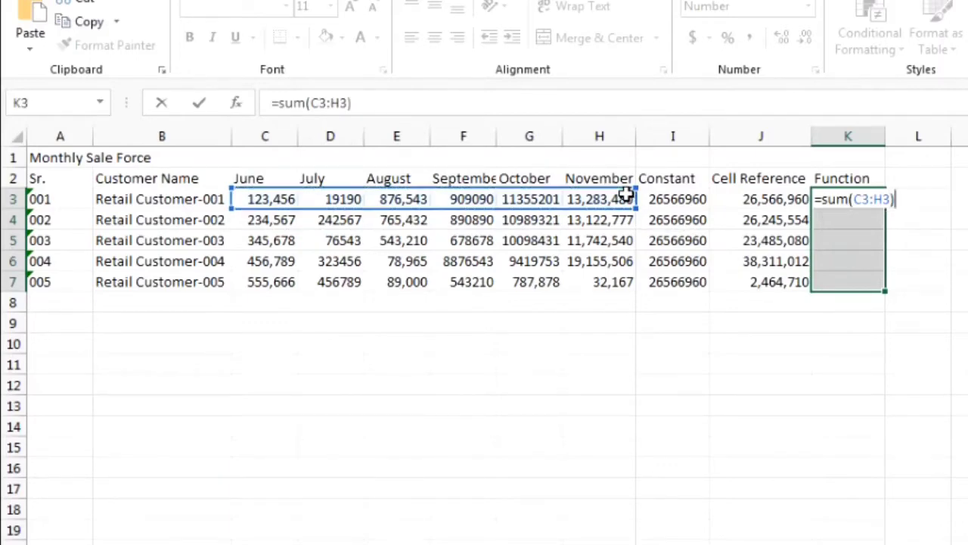
key("ctrl+Return")
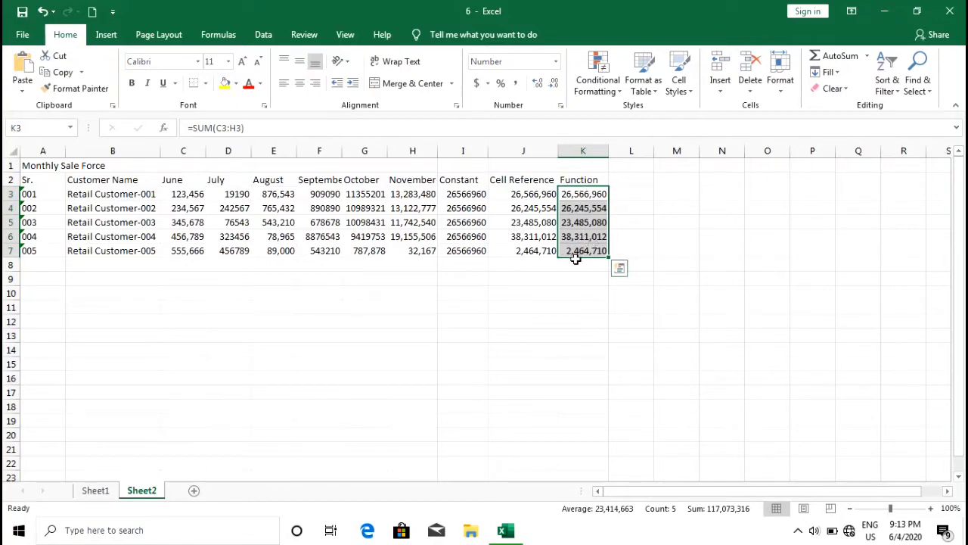
left_click(636, 233)
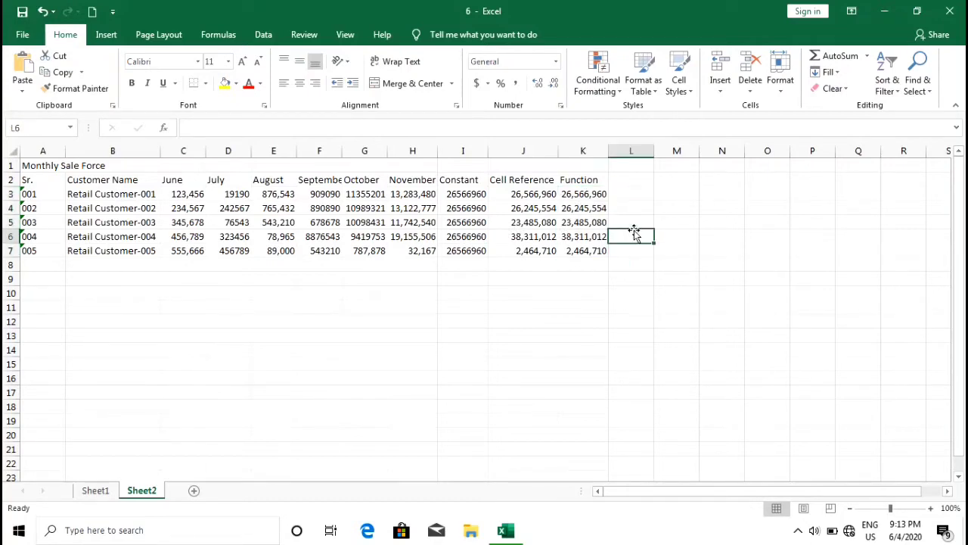
Clear the June value of Retail Customer-001 in C3 and check the Constant formula in I3 against it.
left_click(192, 195)
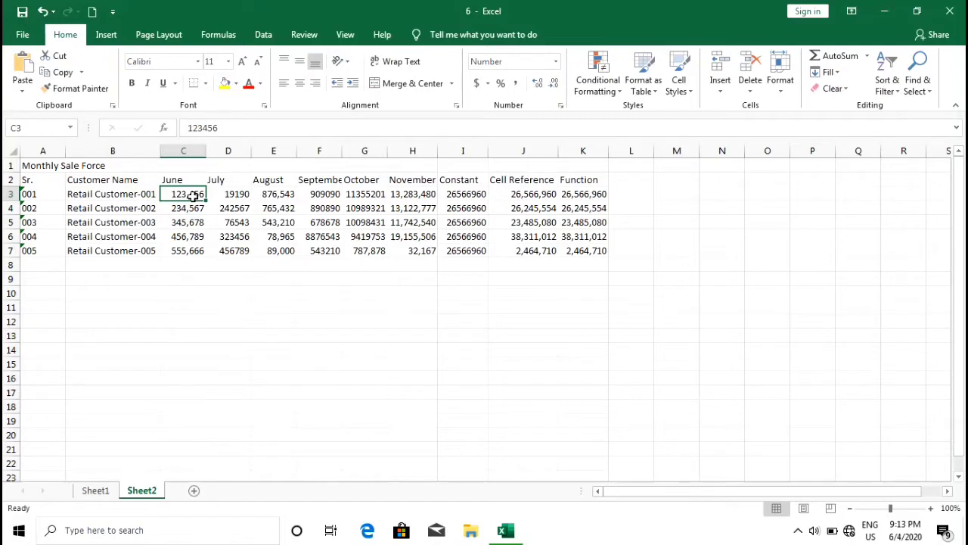
key("BackSpace")
key("ctrl+Return")
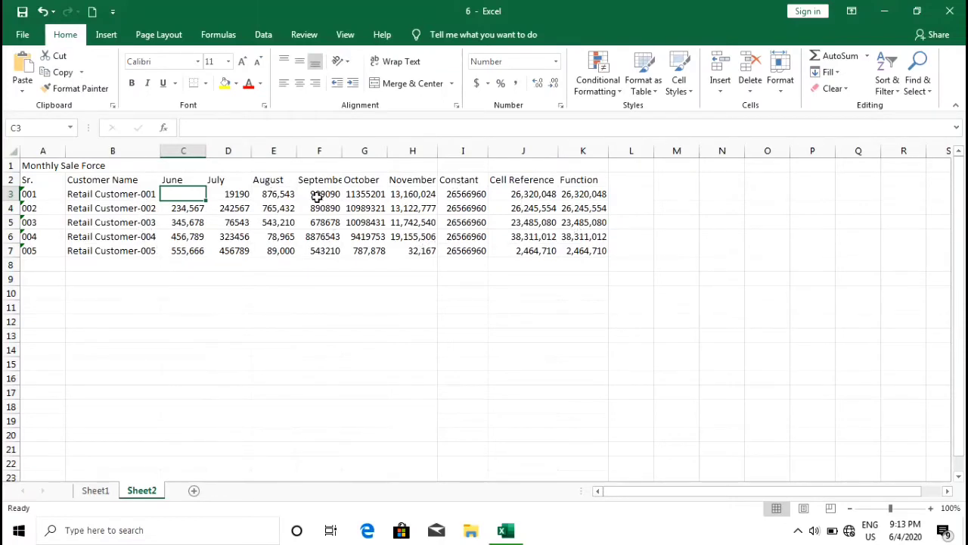
left_click(457, 196)
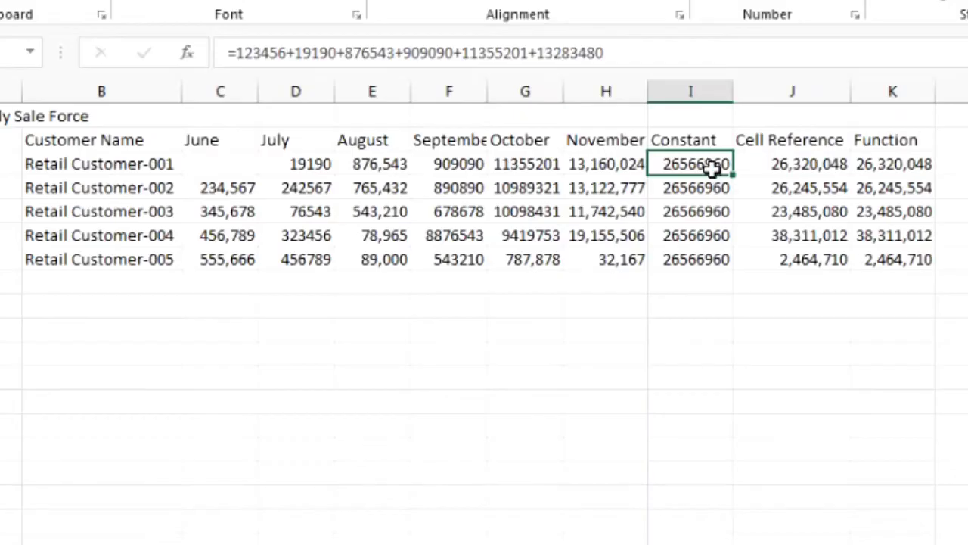
left_click(204, 168)
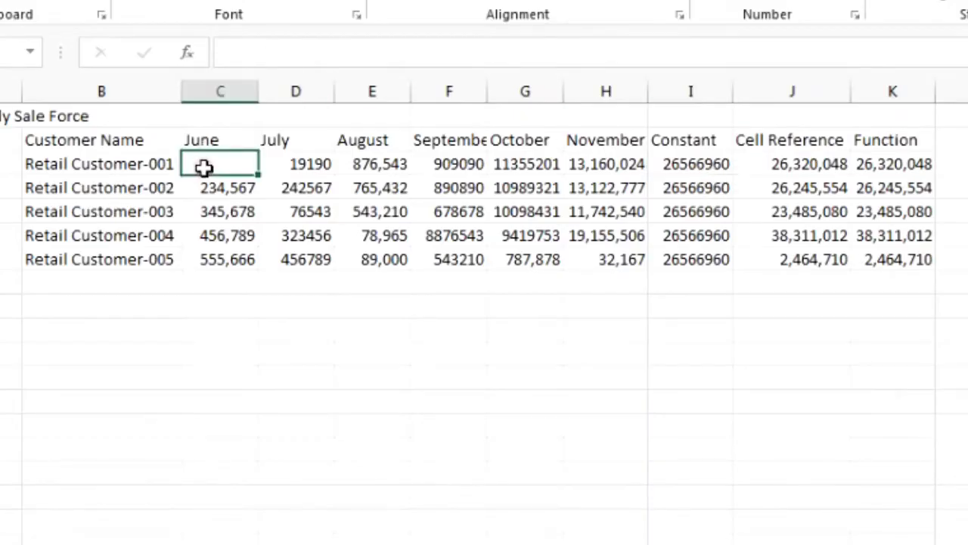
left_click(707, 168)
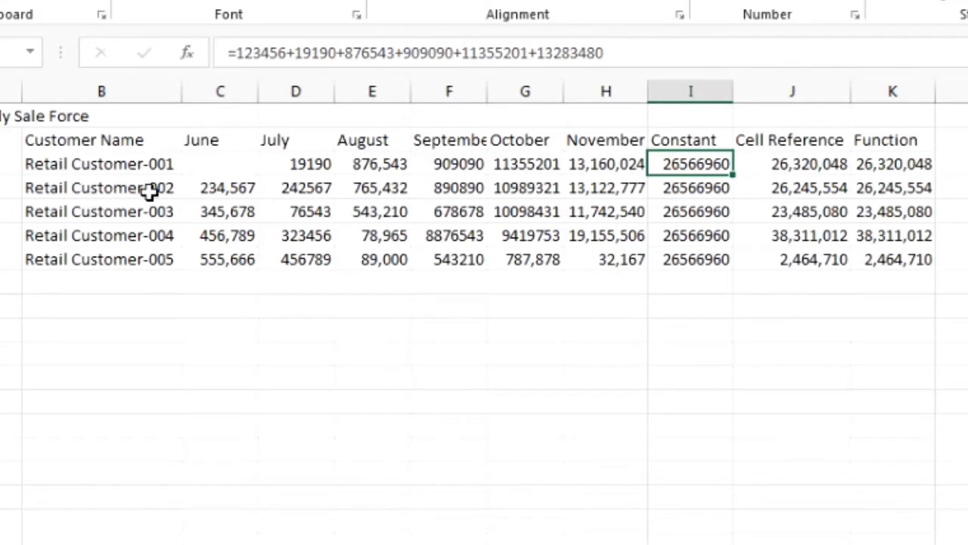
Clear the July value of Retail Customer-002 in D4 and the September value of Retail Customer-003 in F5.
left_click(310, 191)
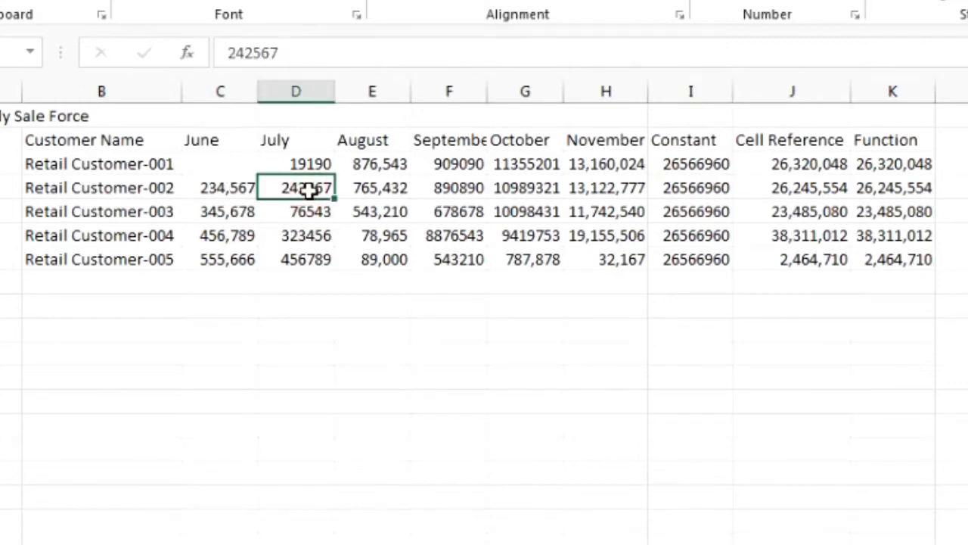
key("BackSpace")
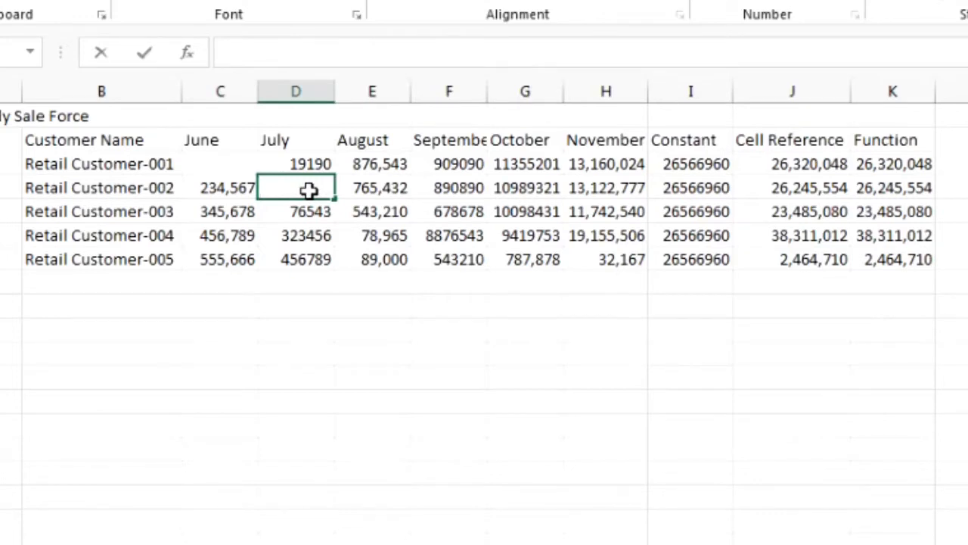
key("ctrl+Return")
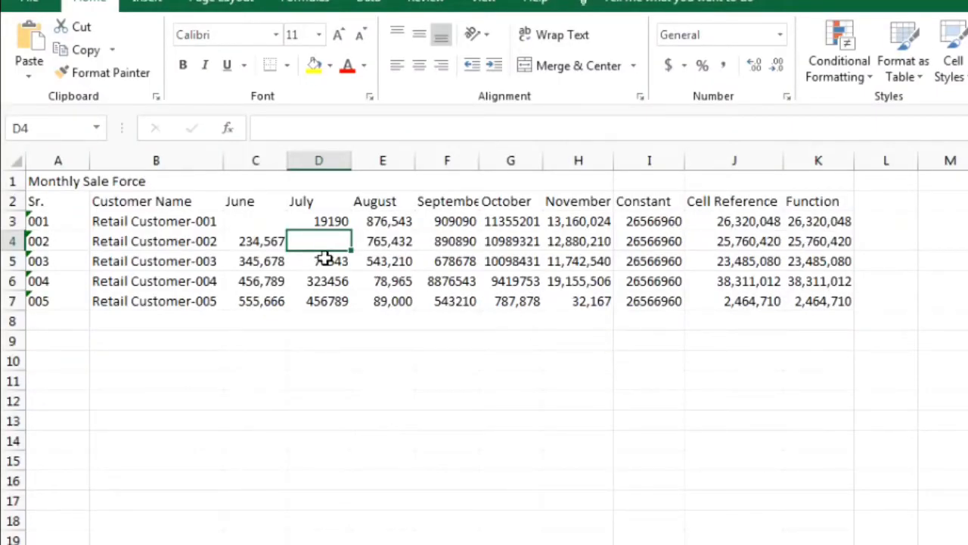
left_click(439, 267)
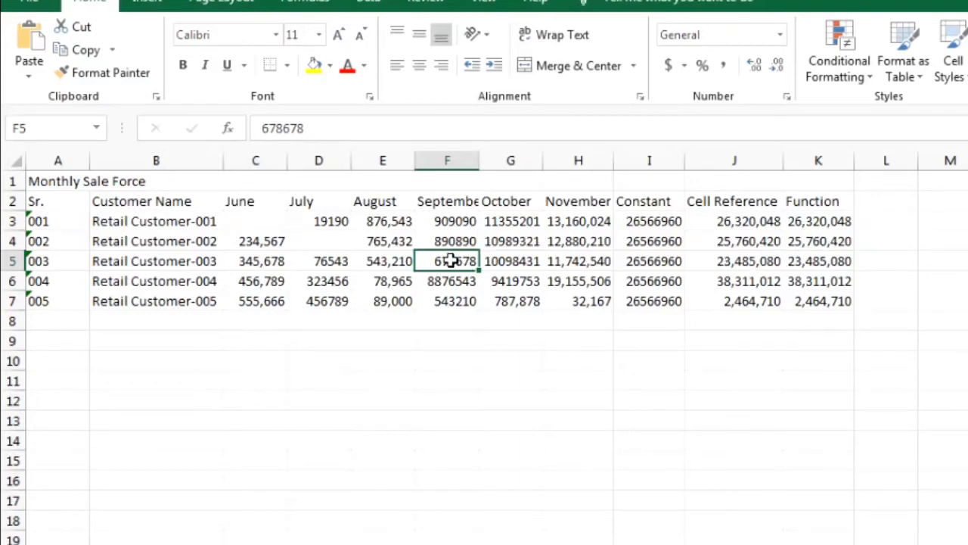
key("BackSpace")
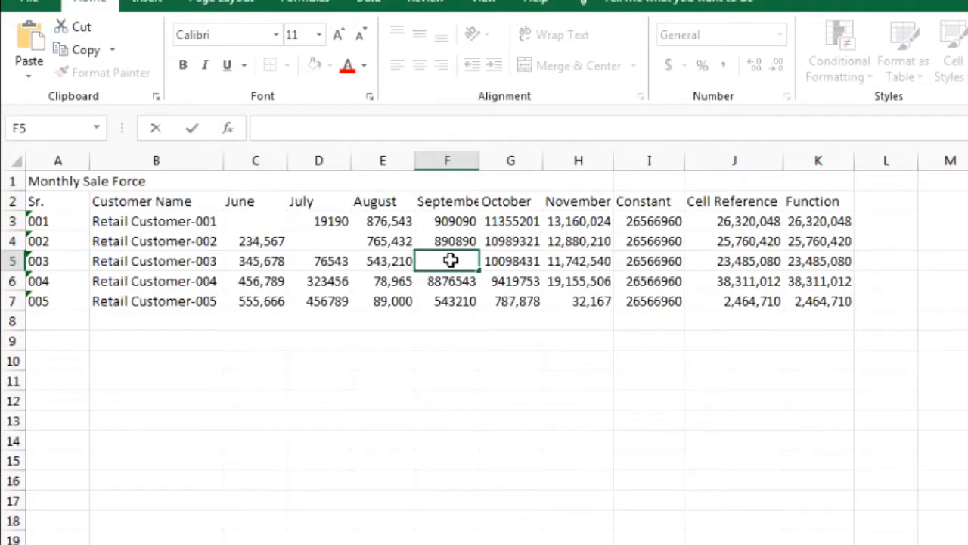
key("ctrl+Return")
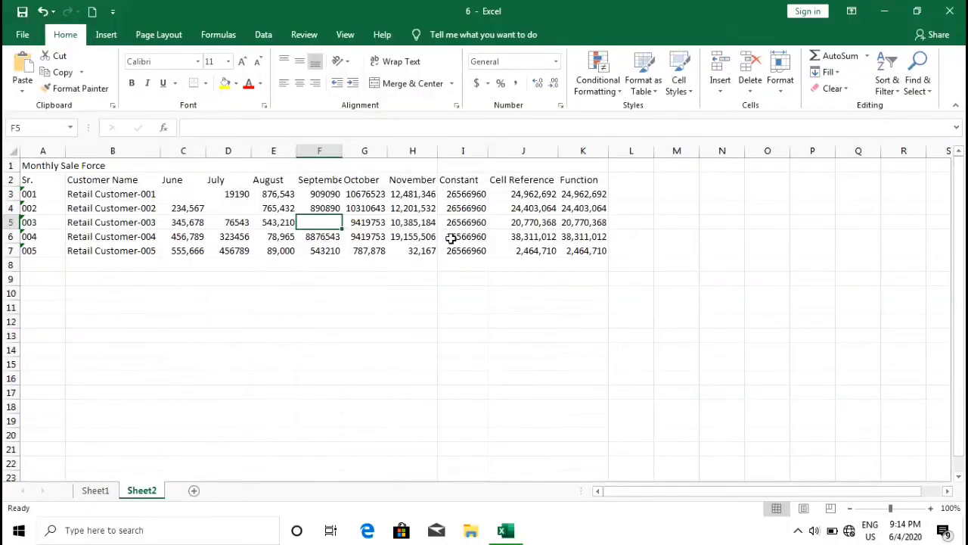
Undo the clearing of the June, July and September values in C3, D4 and F5, keeping the SUM formulas in K3:K7.
key("ctrl+z")
key("ctrl+z")
key("ctrl+z")
key("ctrl+z")
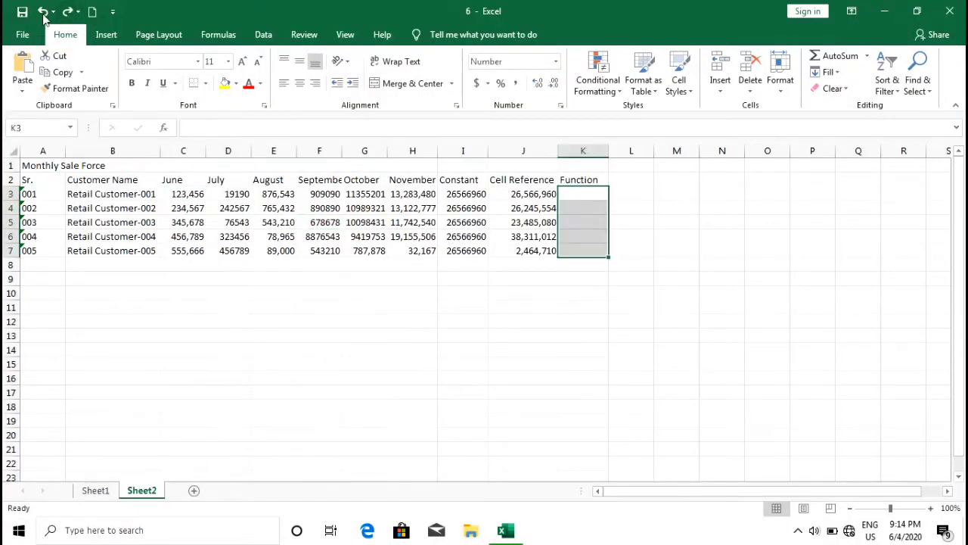
key("ctrl+y")
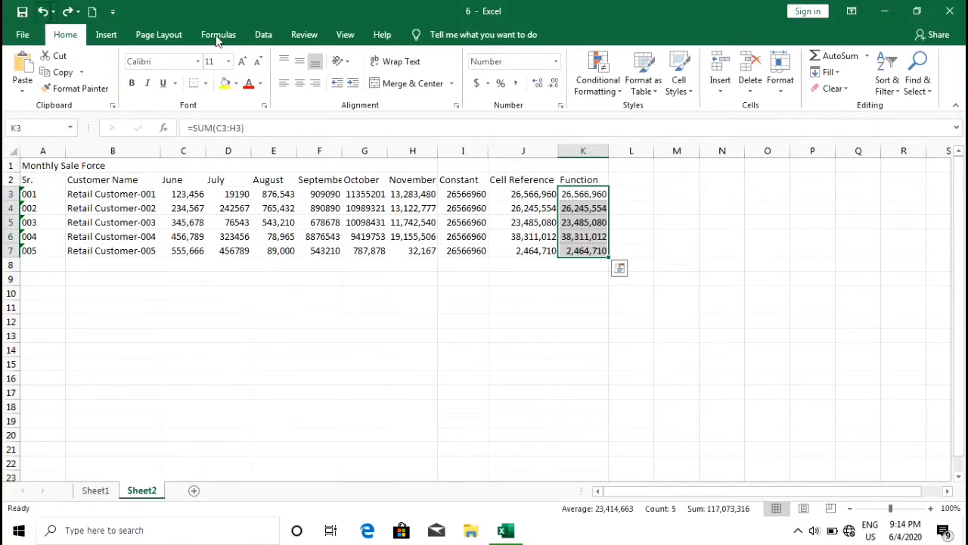
left_click(626, 239)
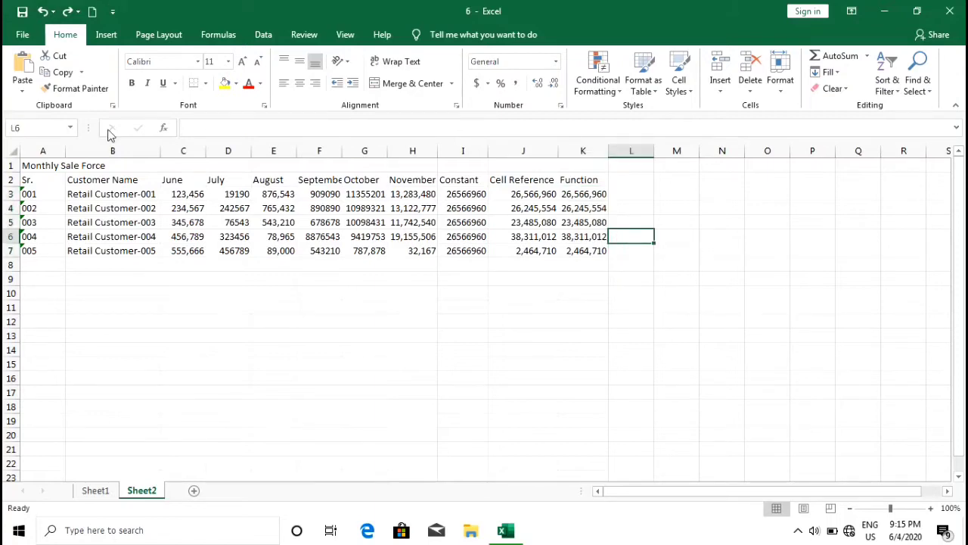
Insert one blank row above the Monthly Sale Force title and another between the title and the column headings.
left_click(8, 165)
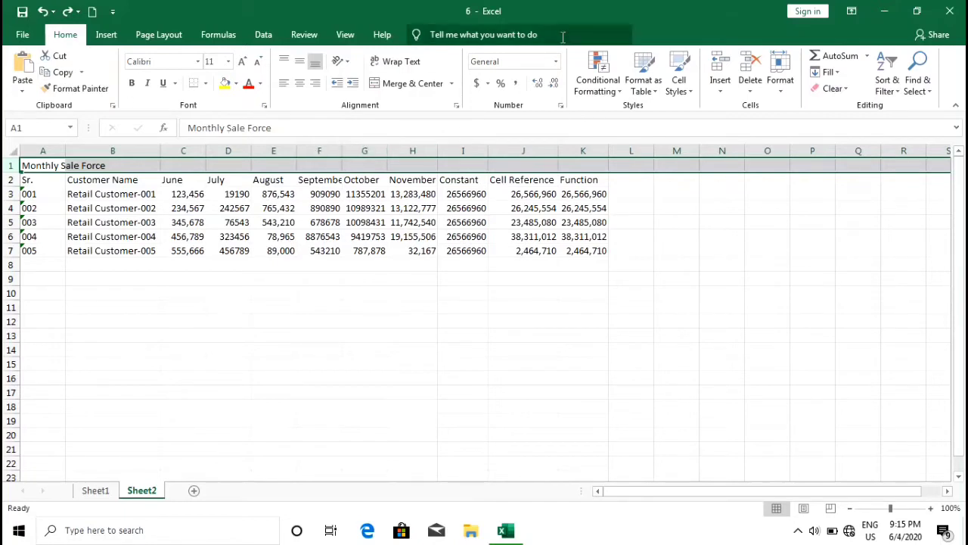
left_click(721, 68)
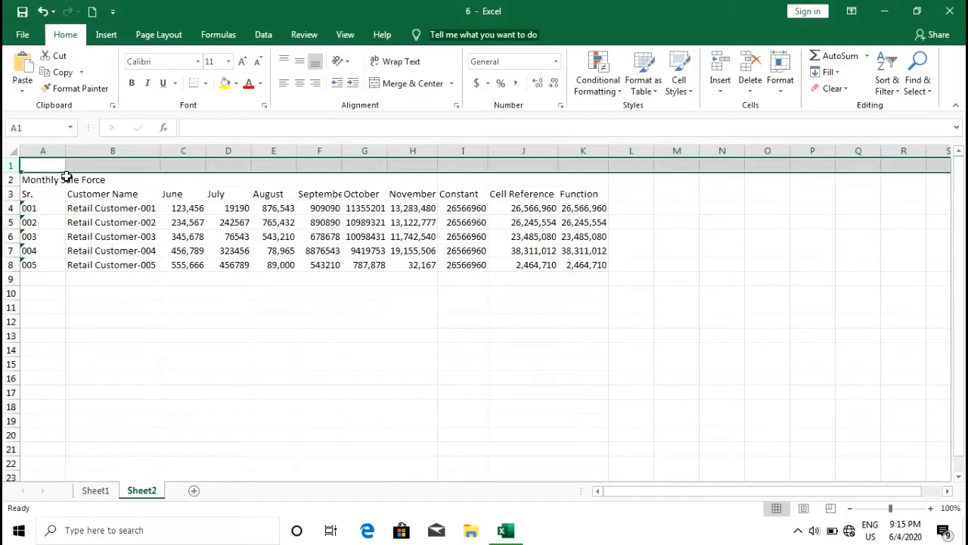
left_click(6, 179)
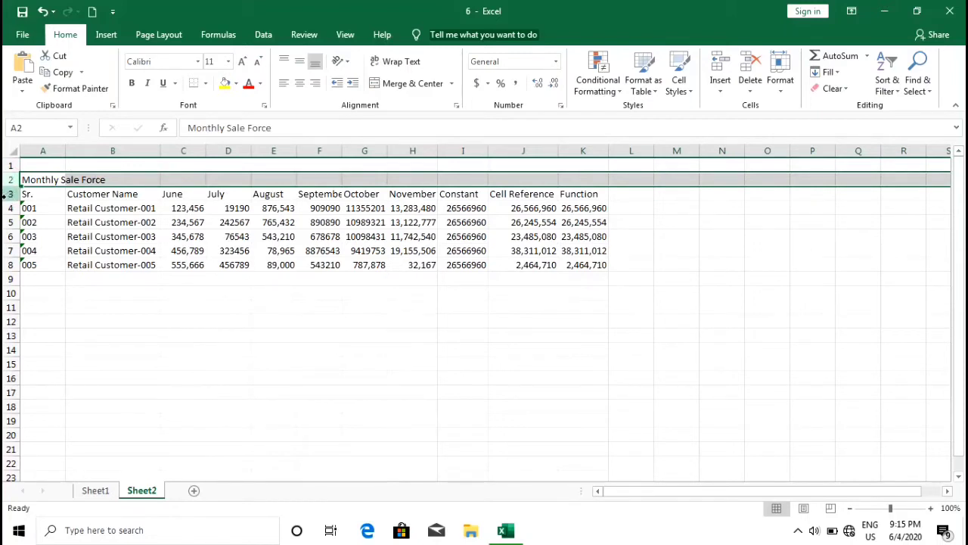
left_click(5, 196)
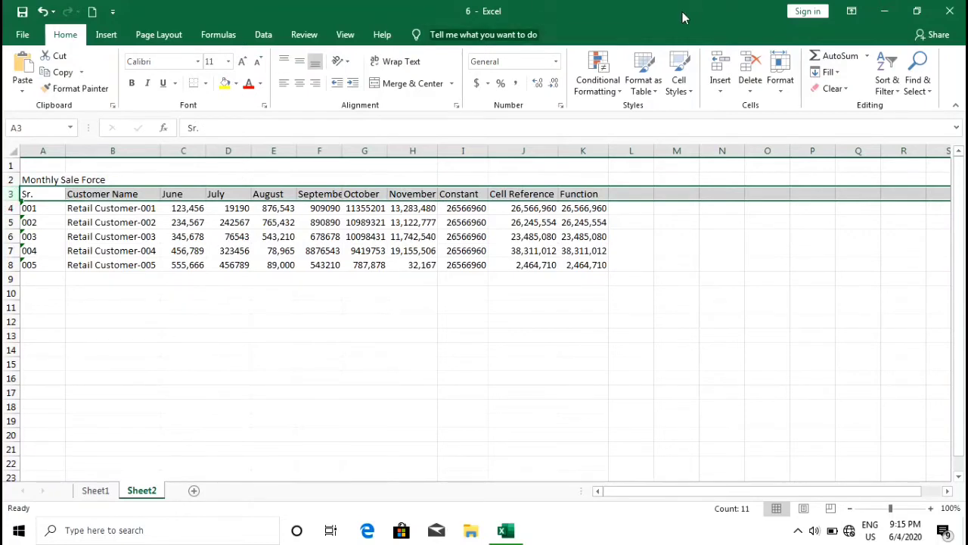
left_click(719, 65)
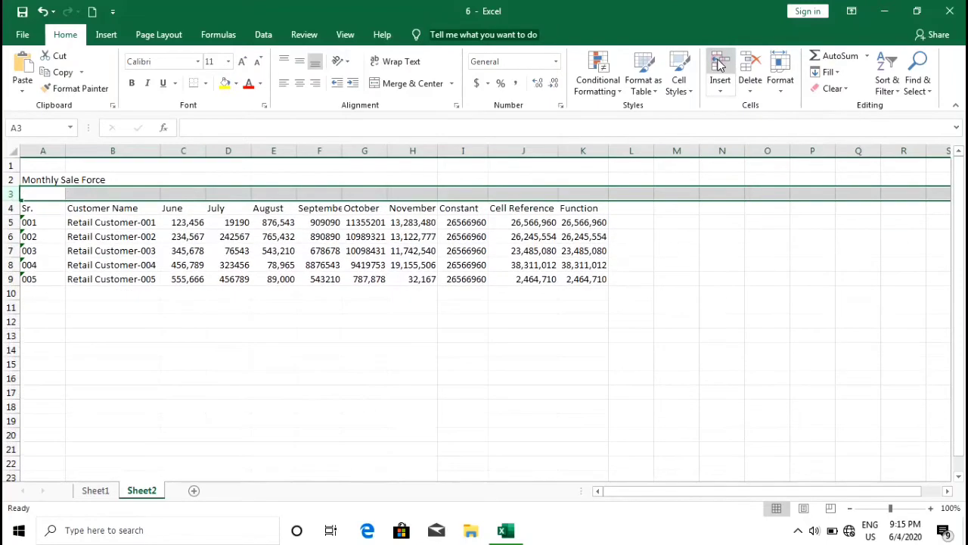
left_click(40, 193)
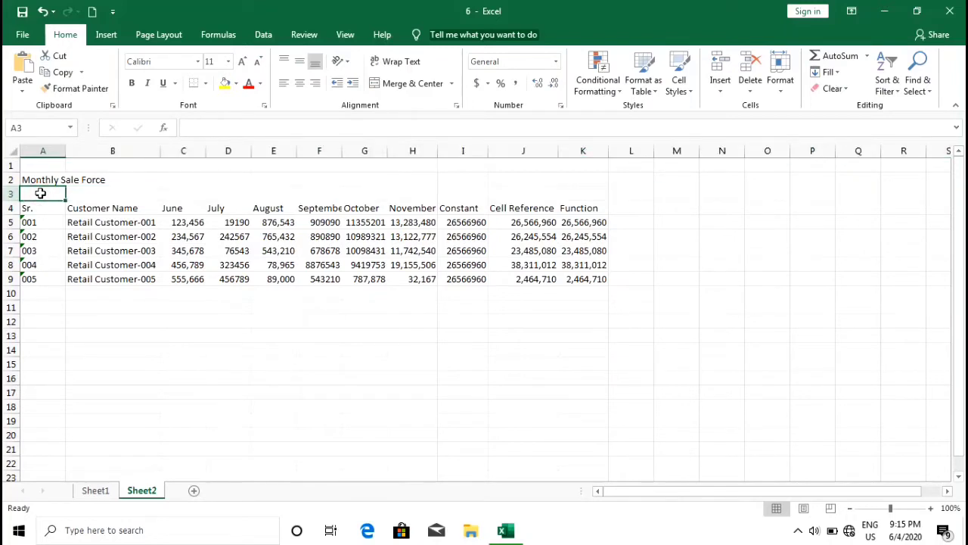
left_click(38, 181)
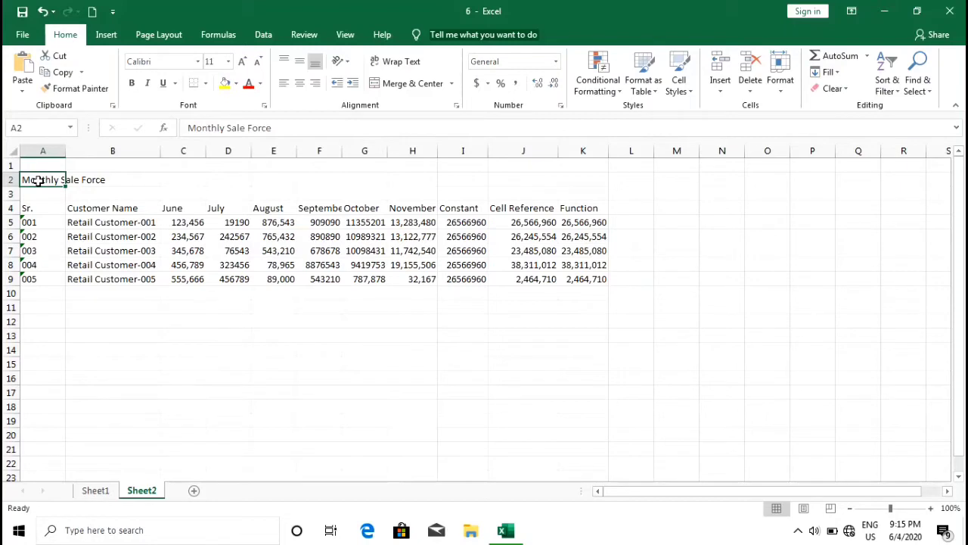
left_click_drag(38, 180, 575, 178)
left_click(649, 181)
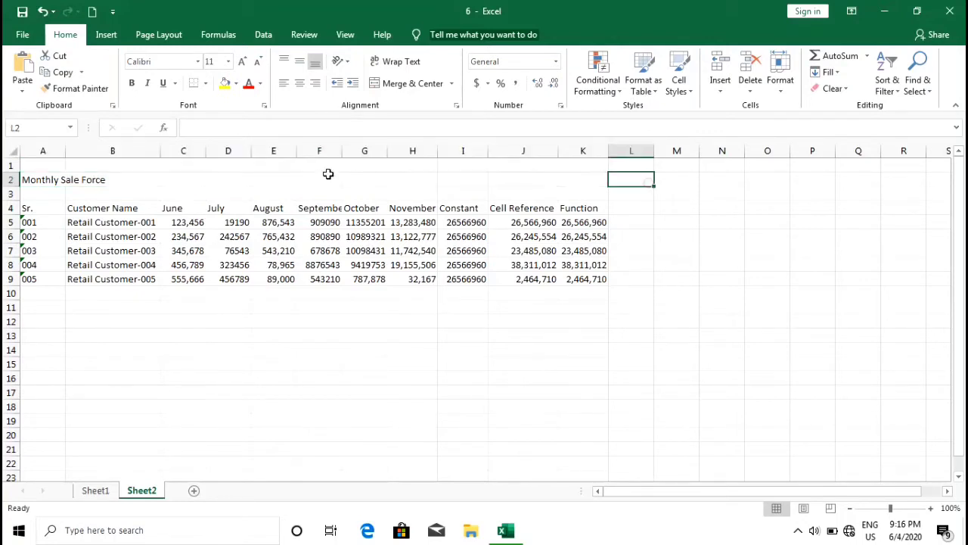
Merge and center the Monthly Sale Force title across A2:K2.
left_click(28, 179)
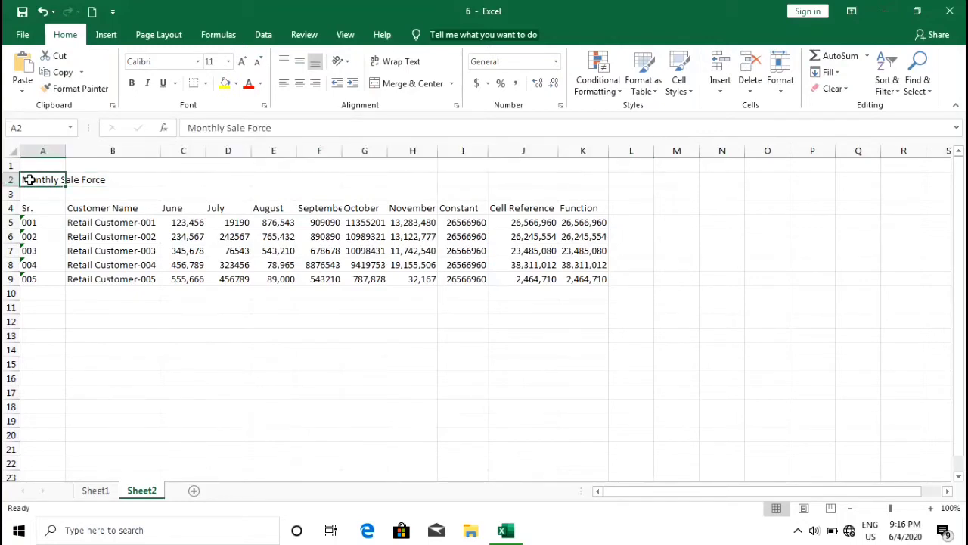
key("shift+Right")
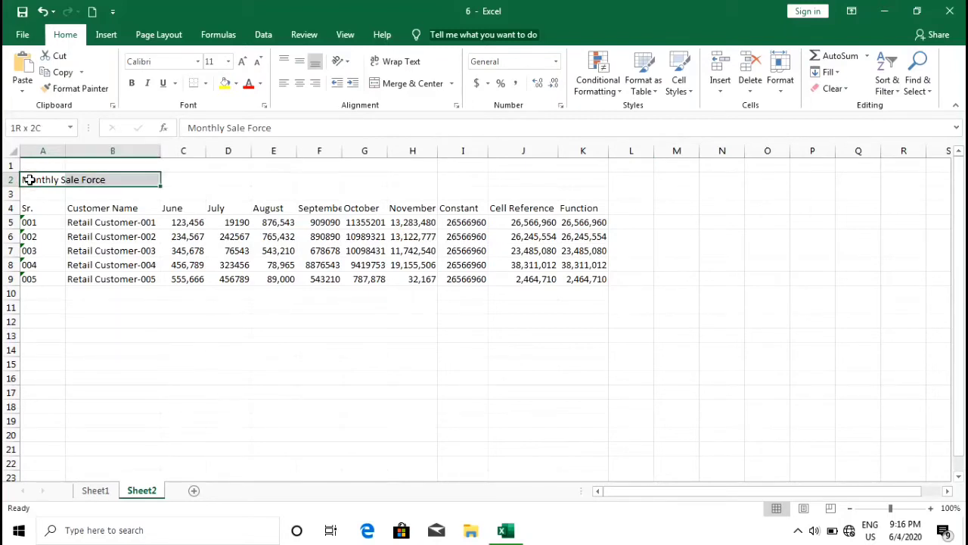
key("shift+Right")
key("shift+Right")
key("shift+Right")
key("shift+Right")
key("shift+Right")
key("shift+Right")
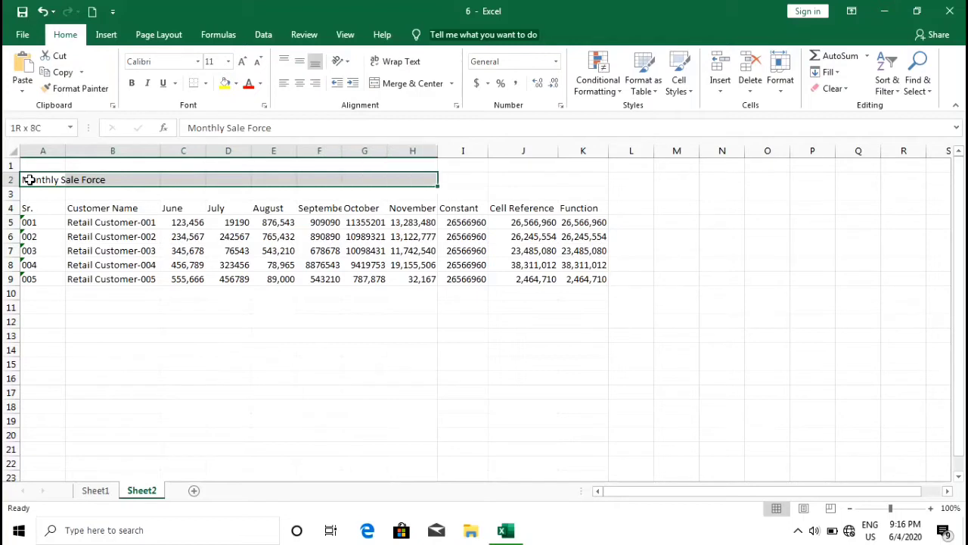
key("shift+Right")
key("shift+Right")
key("shift+Right")
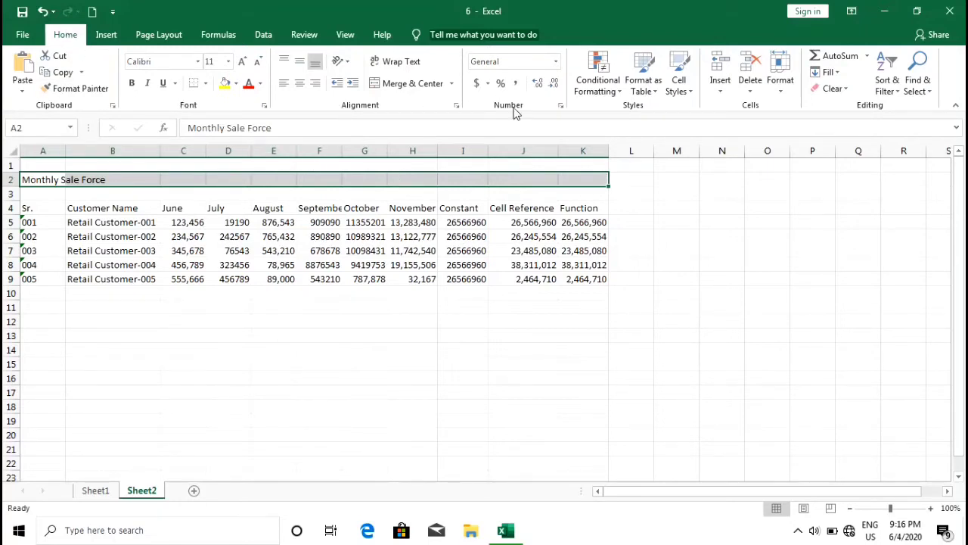
left_click(413, 84)
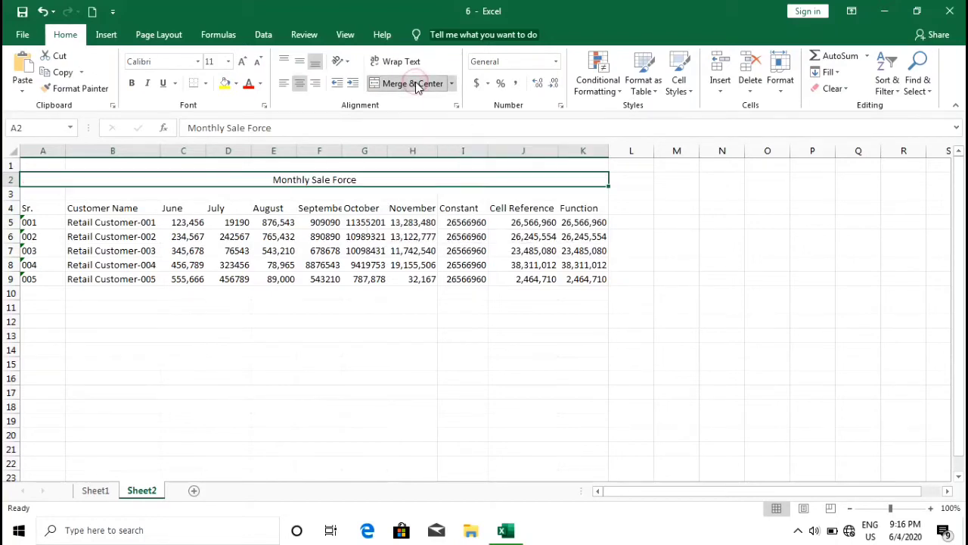
left_click(34, 195)
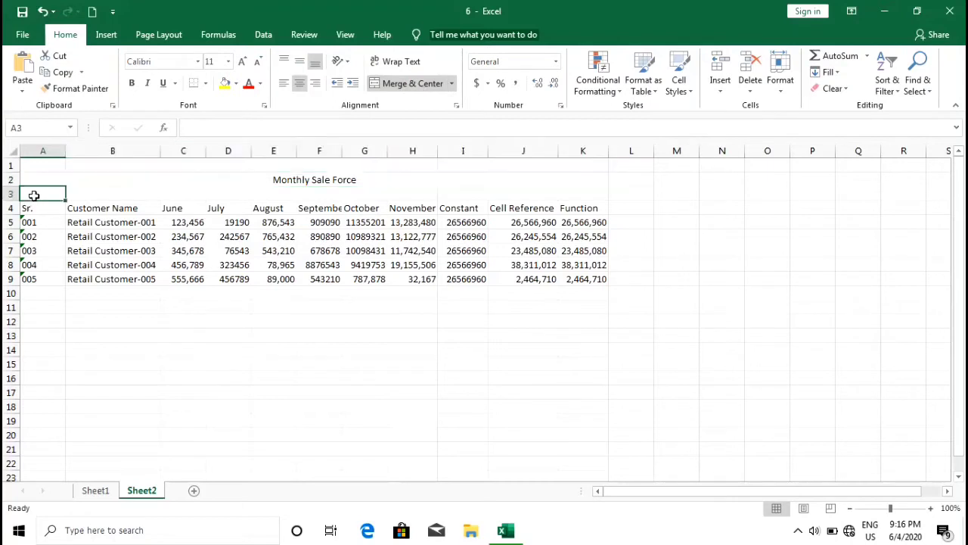
left_click(89, 193)
left_click(173, 192)
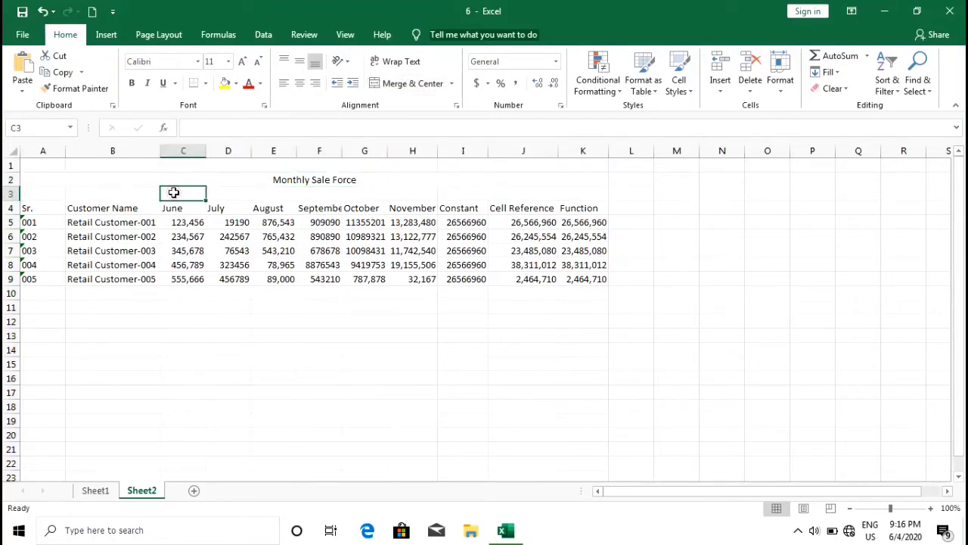
Select the whole Monthly Sale Force title text and choose standard red as its color in the font settings.
left_click(105, 178)
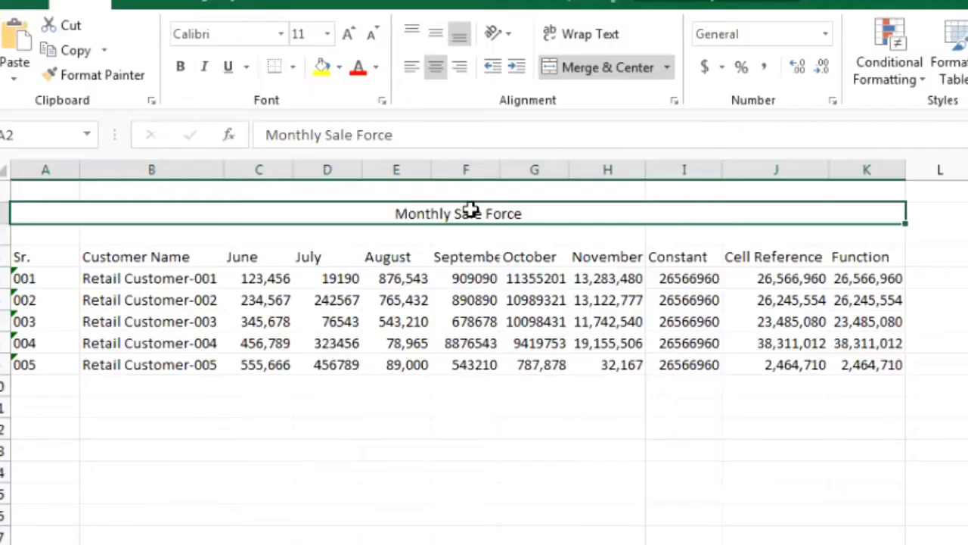
key("F2")
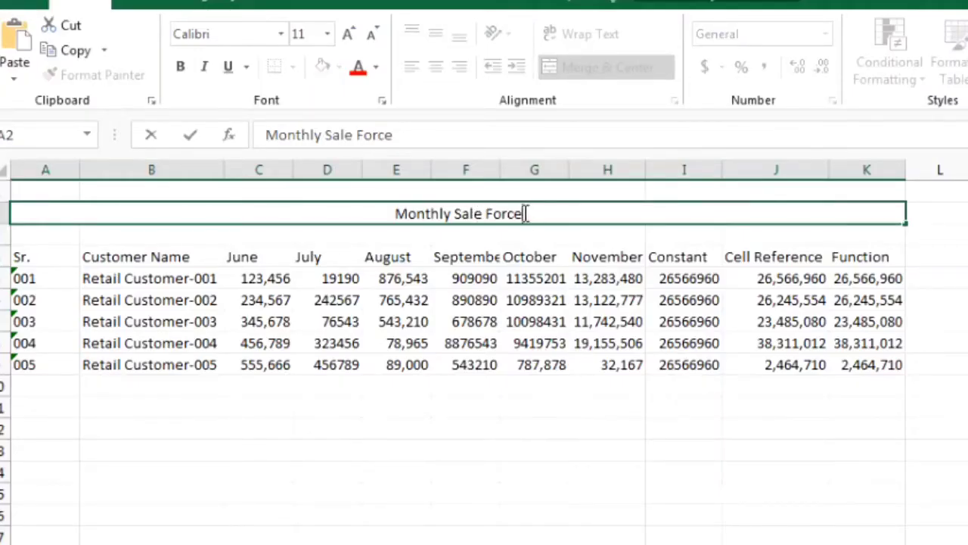
key("shift+Home")
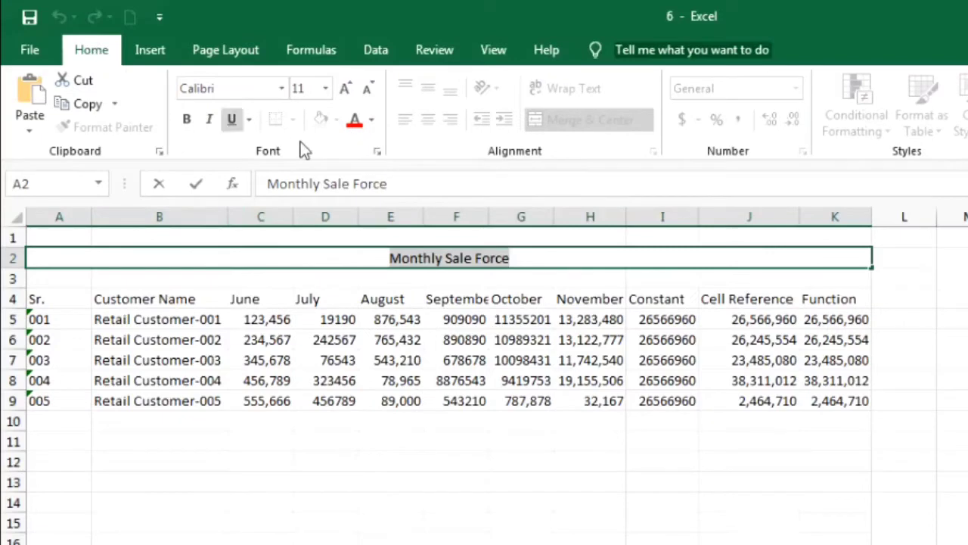
left_click(377, 154)
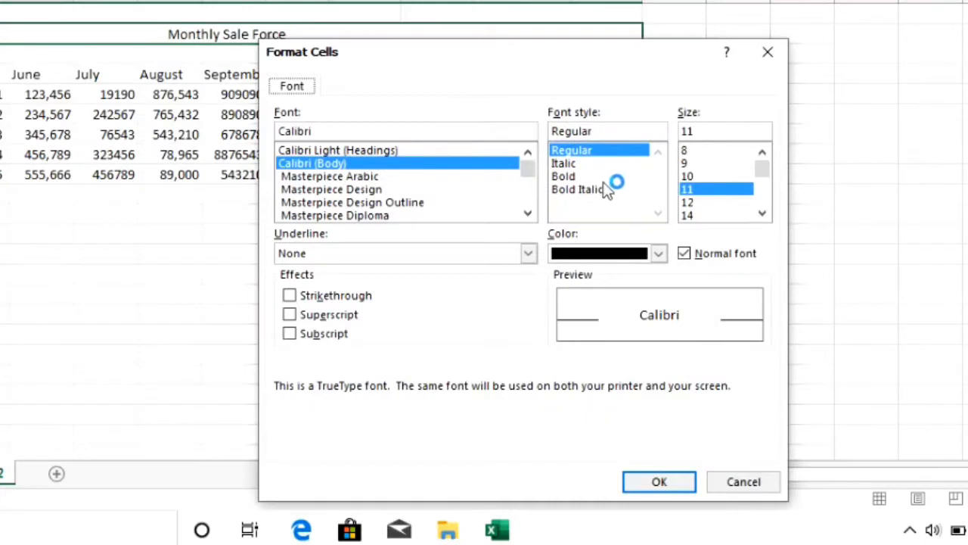
left_click(659, 254)
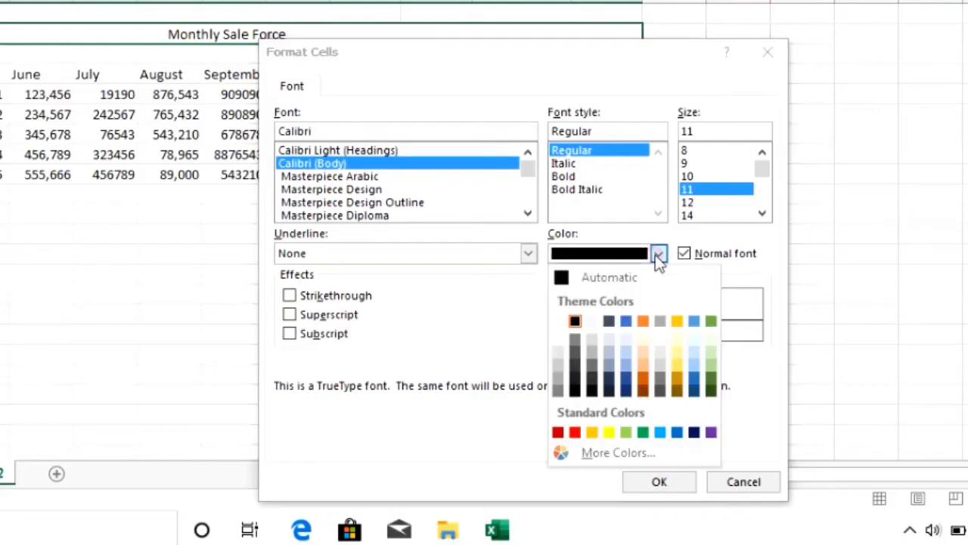
left_click(575, 434)
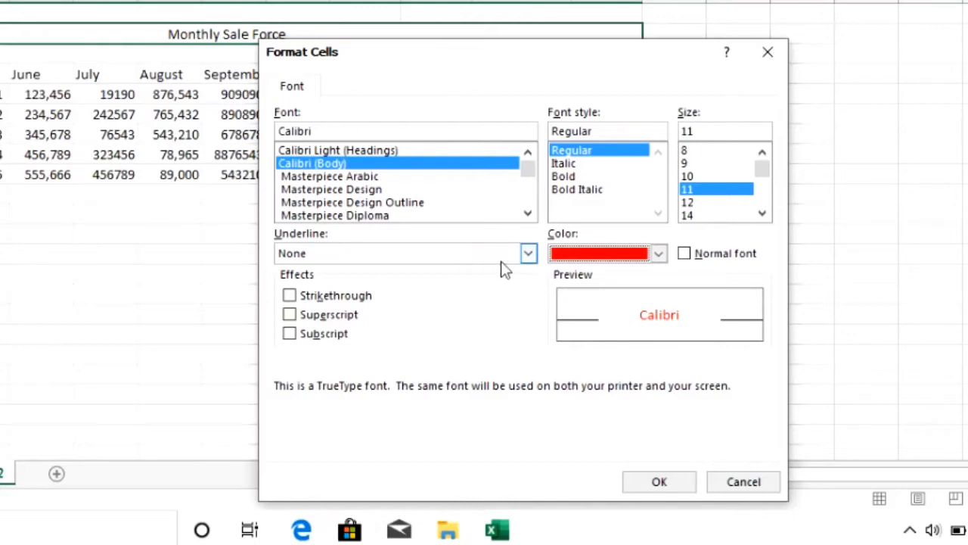
Give the title text a Single underline and a font size of 18.
left_click(528, 253)
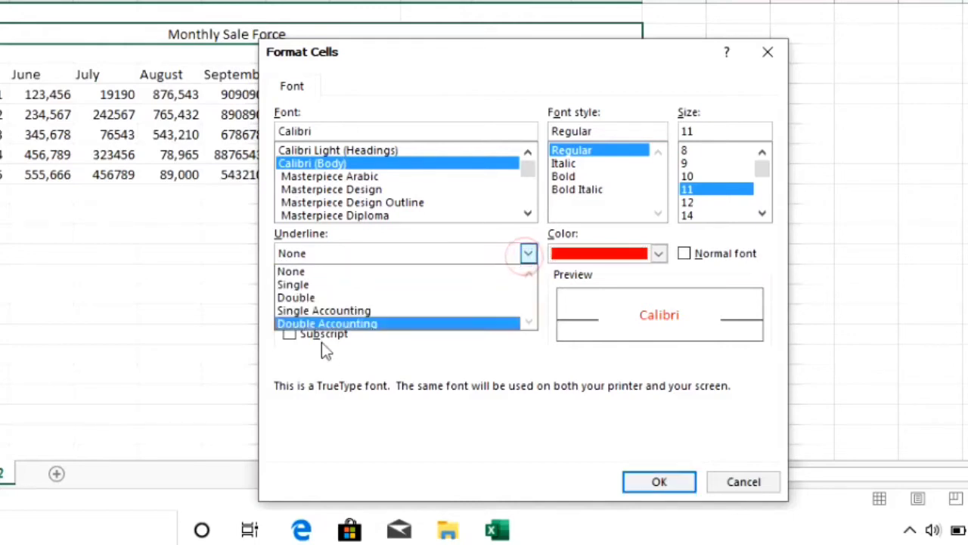
left_click(307, 286)
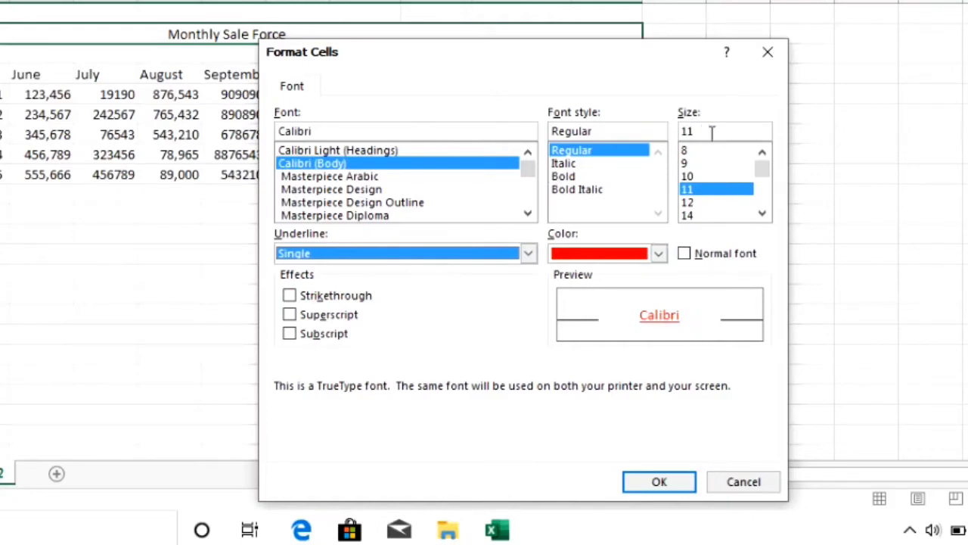
left_click(762, 213)
left_click(762, 213)
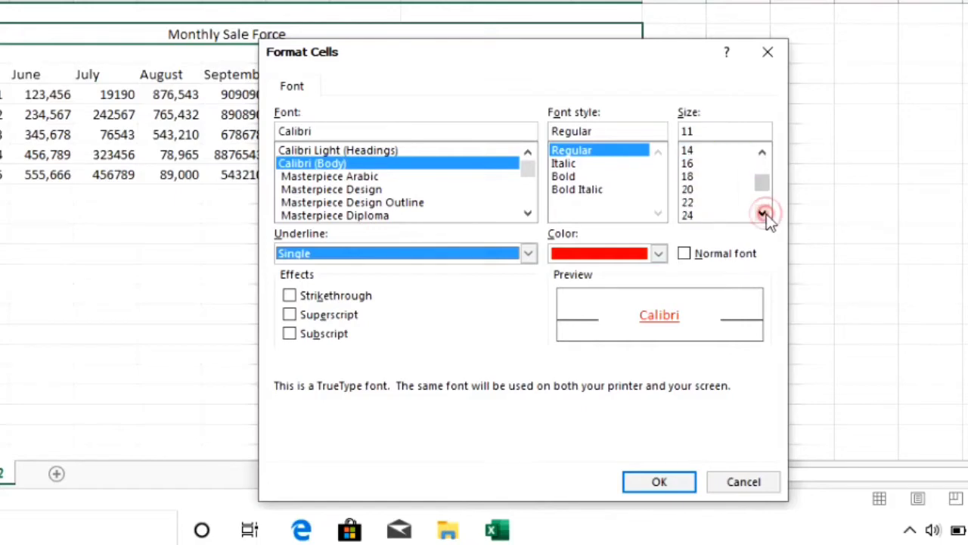
left_click(688, 177)
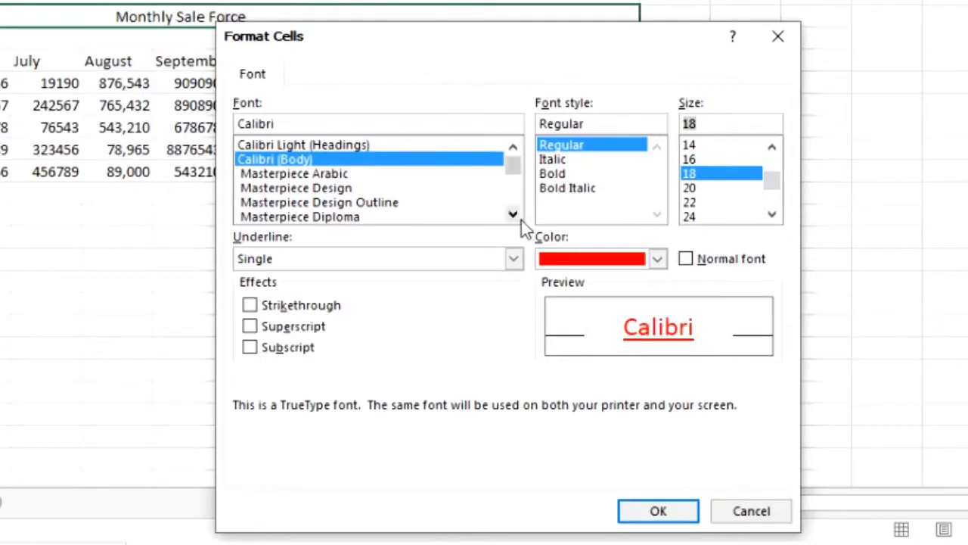
Set the title text's font to Baskerville Old Face and apply the font settings.
left_click(521, 220)
left_click(522, 221)
left_click(521, 220)
left_click(521, 220)
left_click(522, 220)
left_click(522, 220)
left_click(522, 220)
left_click(521, 220)
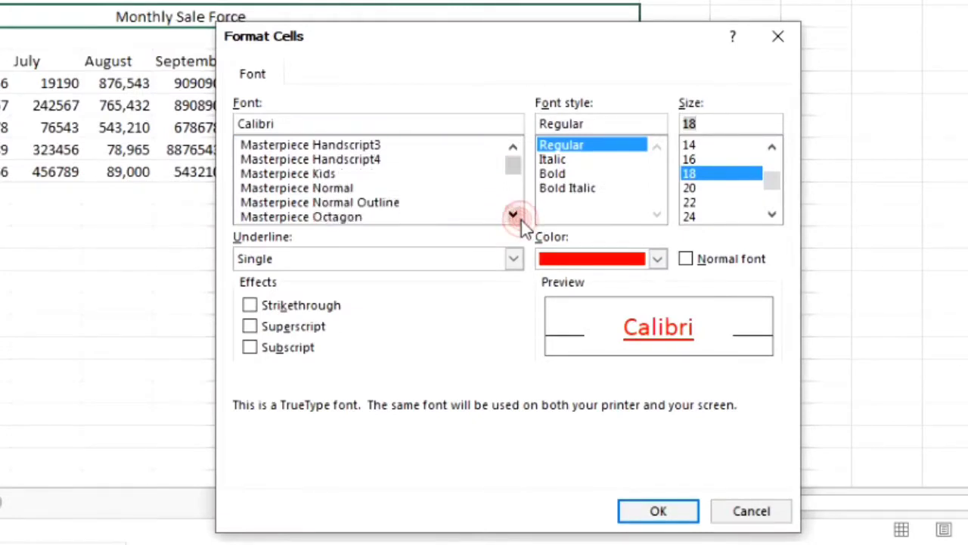
left_click(521, 220)
left_click(521, 220)
left_click(522, 220)
left_click(521, 220)
left_click(521, 221)
left_click(521, 220)
left_click(521, 221)
left_click(521, 220)
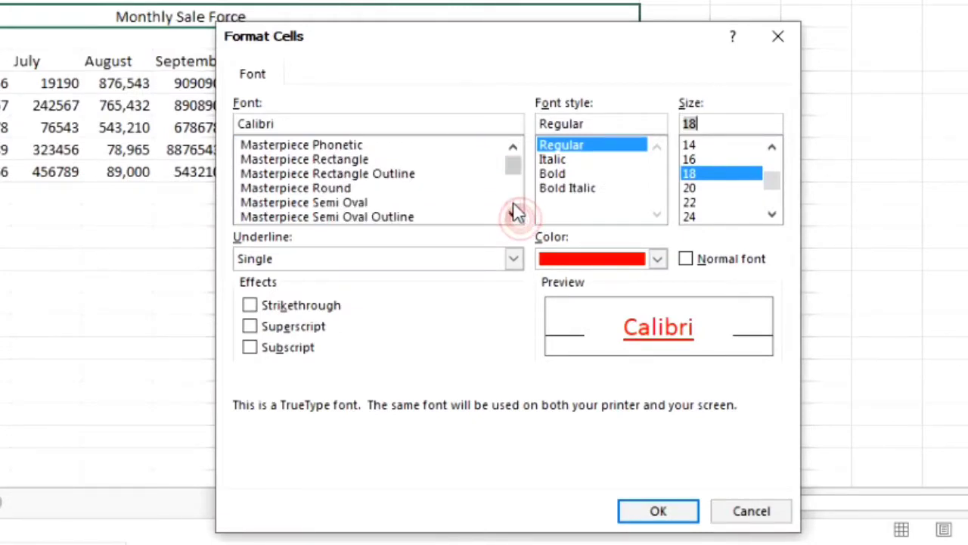
left_click(515, 212)
left_click(515, 212)
left_click(514, 212)
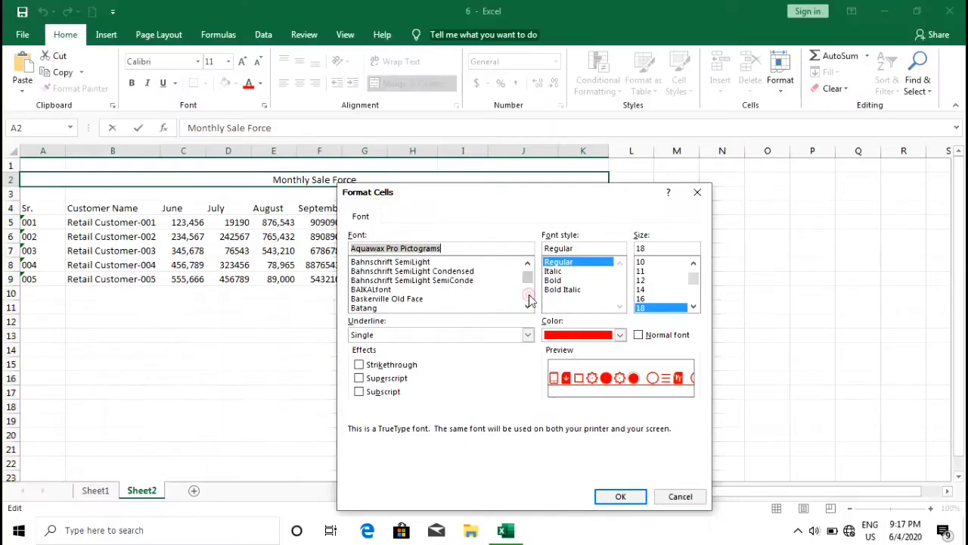
left_click(420, 302)
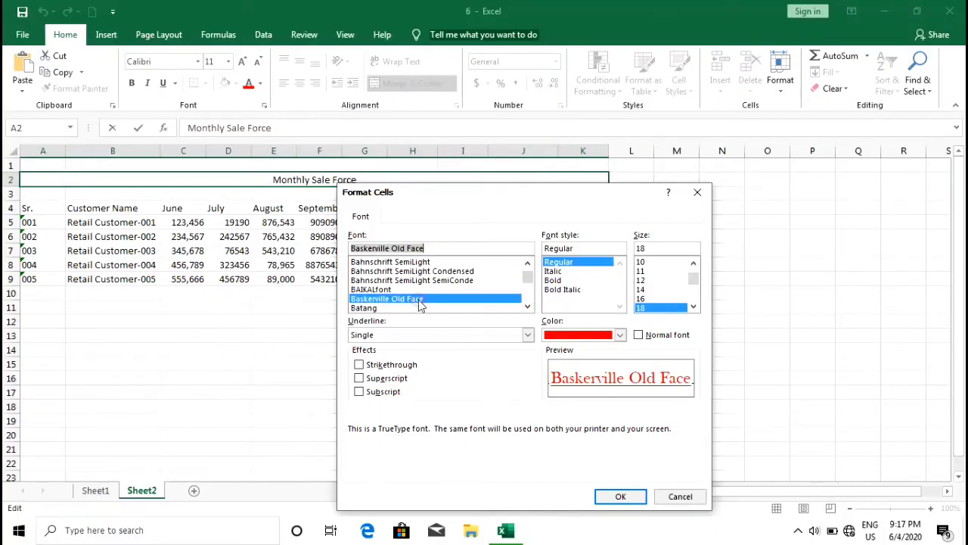
left_click(622, 496)
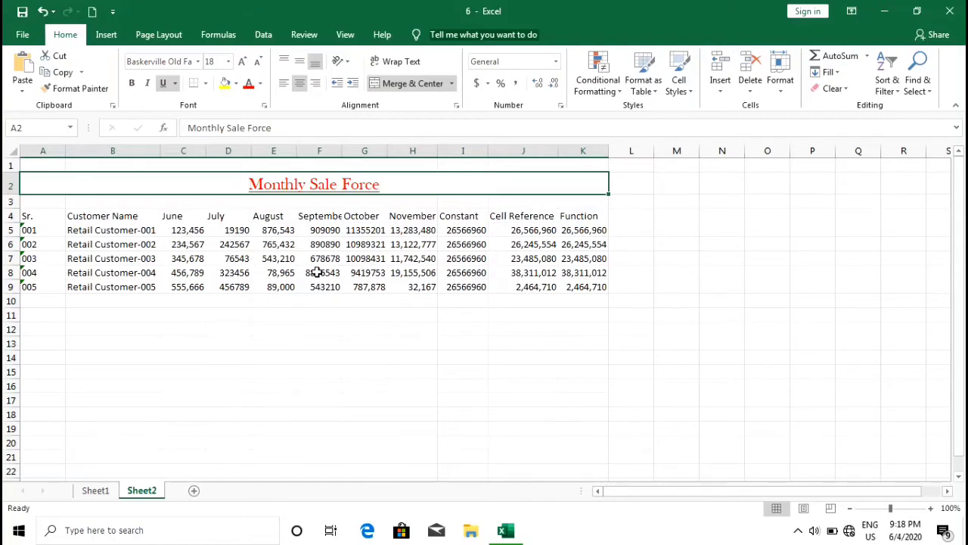
Select A4:K9 by extending the selection from the Sr. heading across and down, and deselect it.
left_click(34, 216)
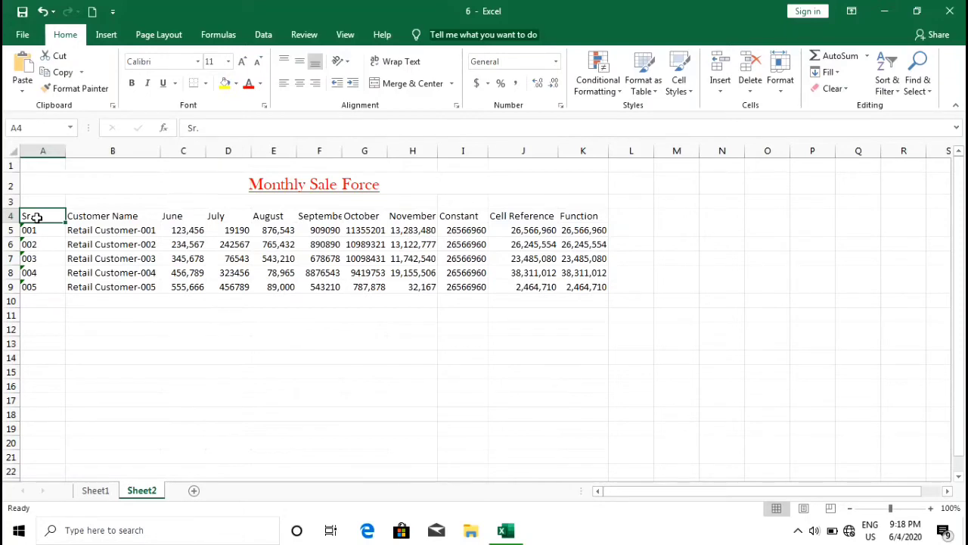
key("ctrl+shift+Right")
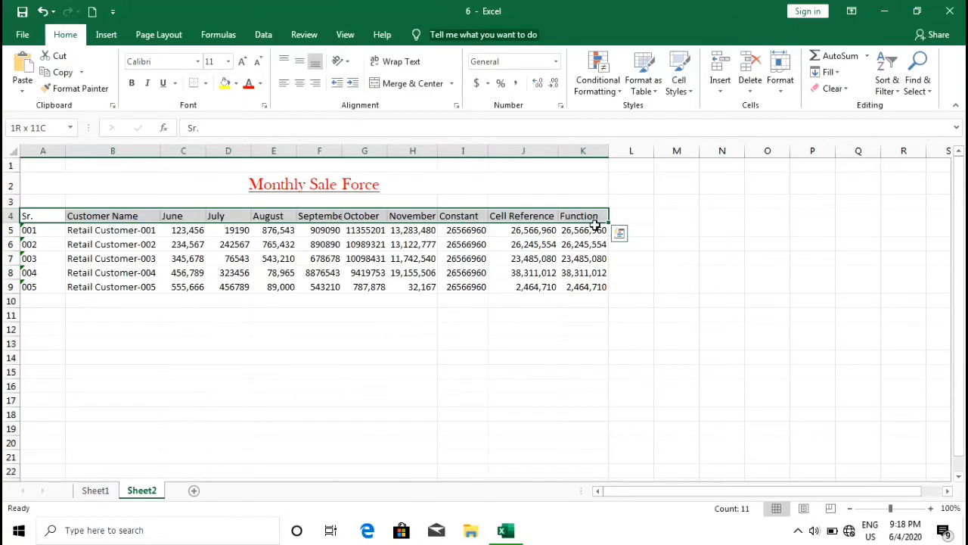
key("ctrl+shift+Down")
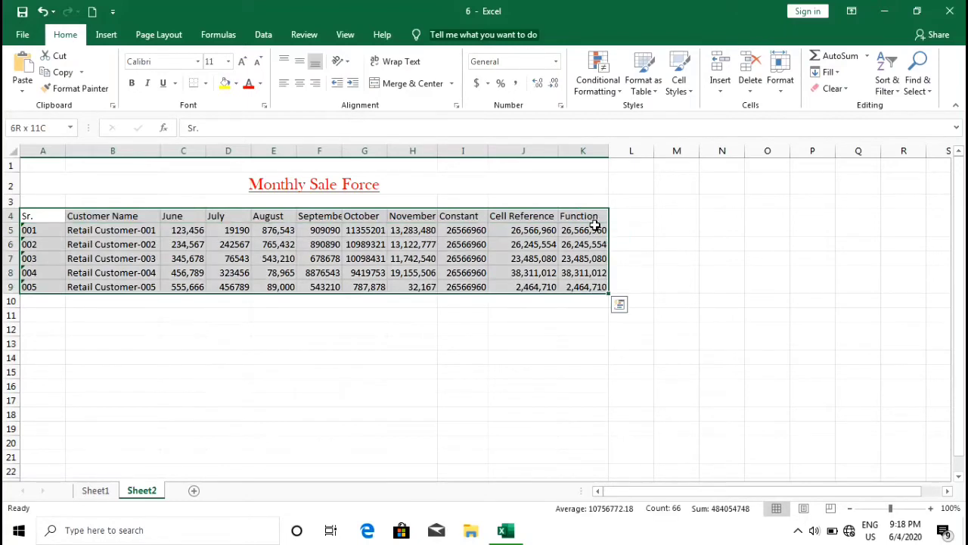
left_click(645, 226)
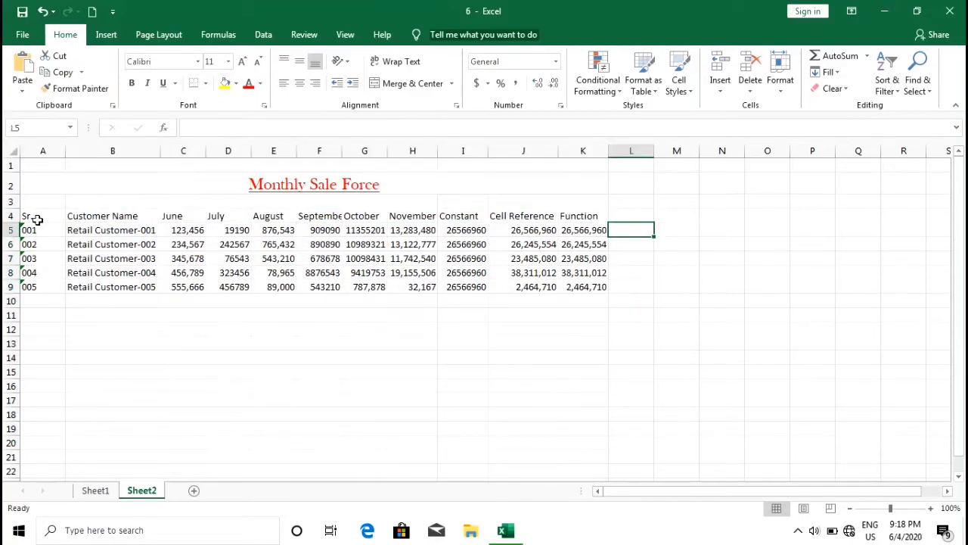
Select the entire data region around the Function heading at once and clear the selection.
left_click(576, 215)
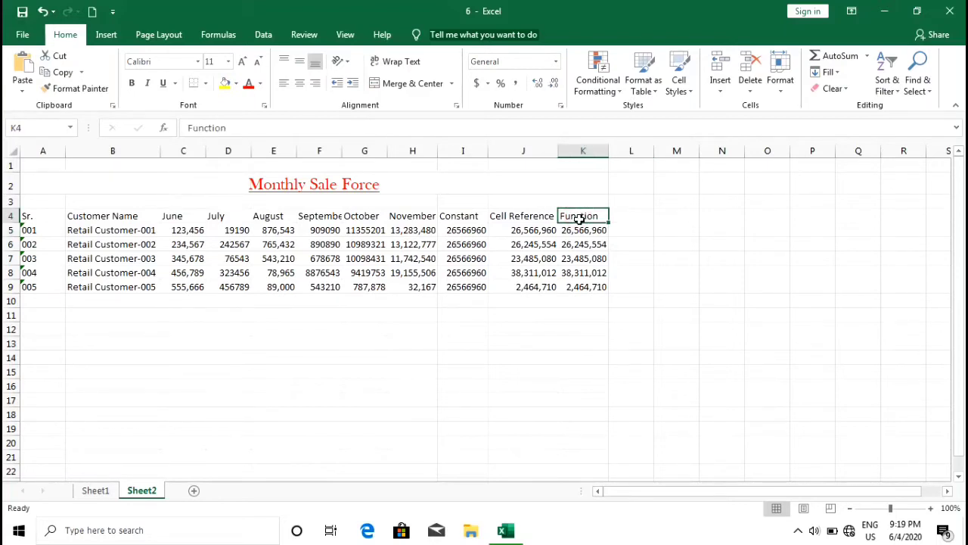
key("ctrl+a")
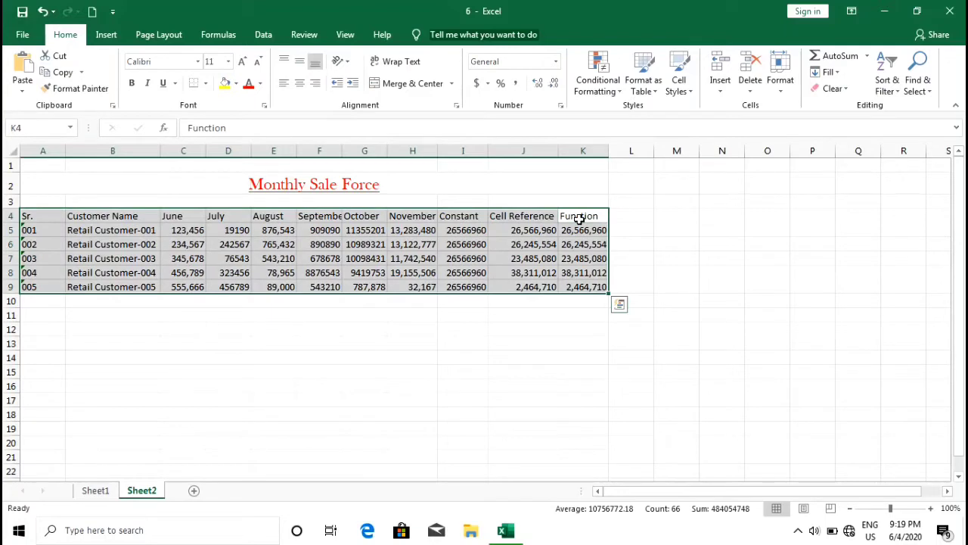
left_click(637, 281)
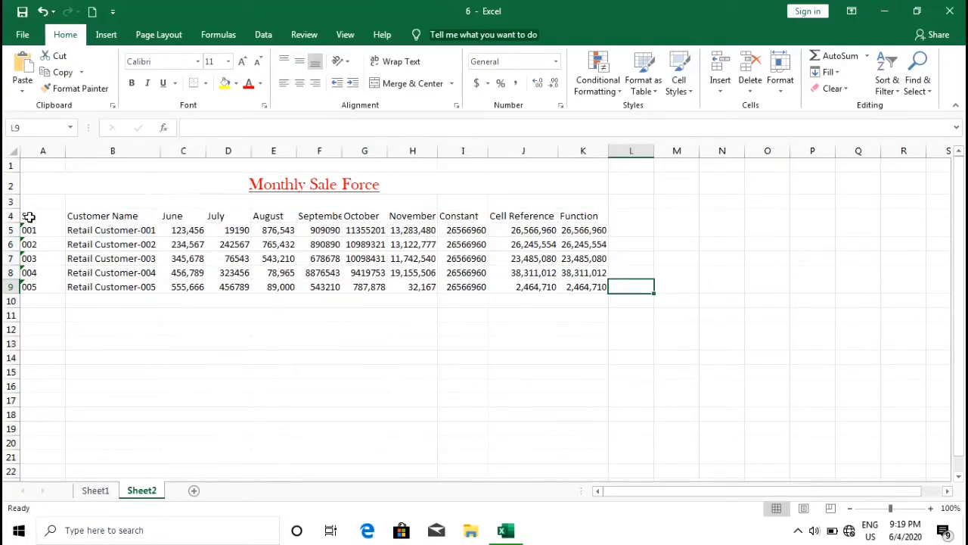
Format A4:K9 as a table with headers, using the Dark style with a black header and light blue rows.
left_click_drag(28, 218, 571, 287)
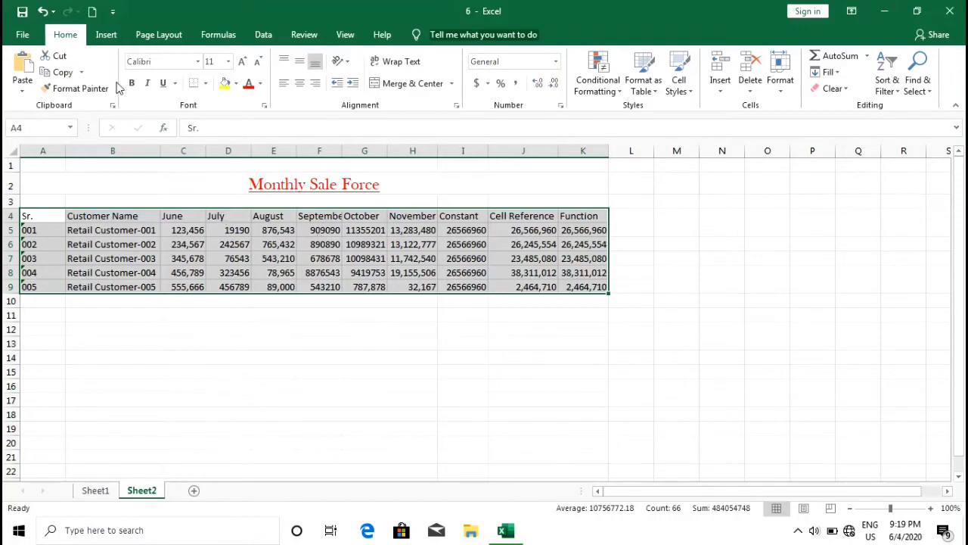
left_click(653, 87)
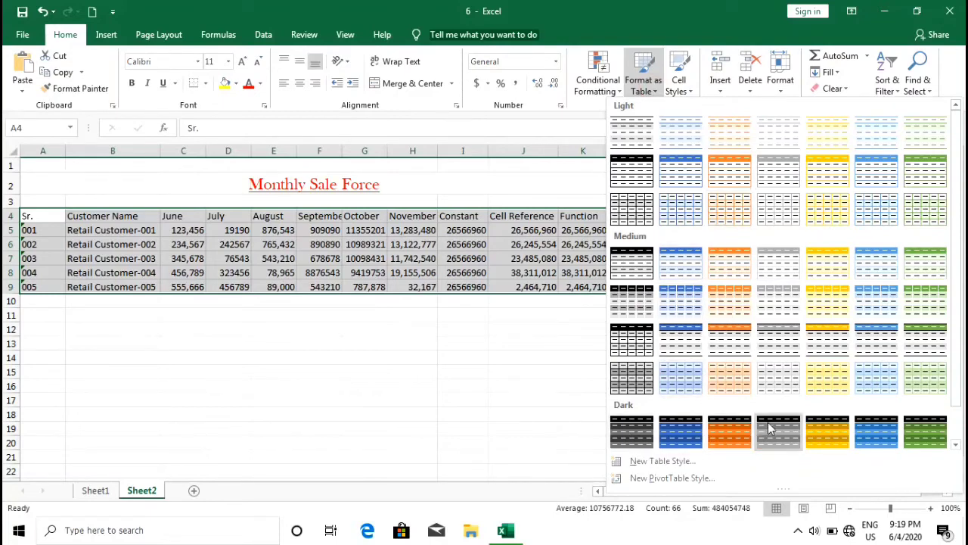
left_click(858, 424)
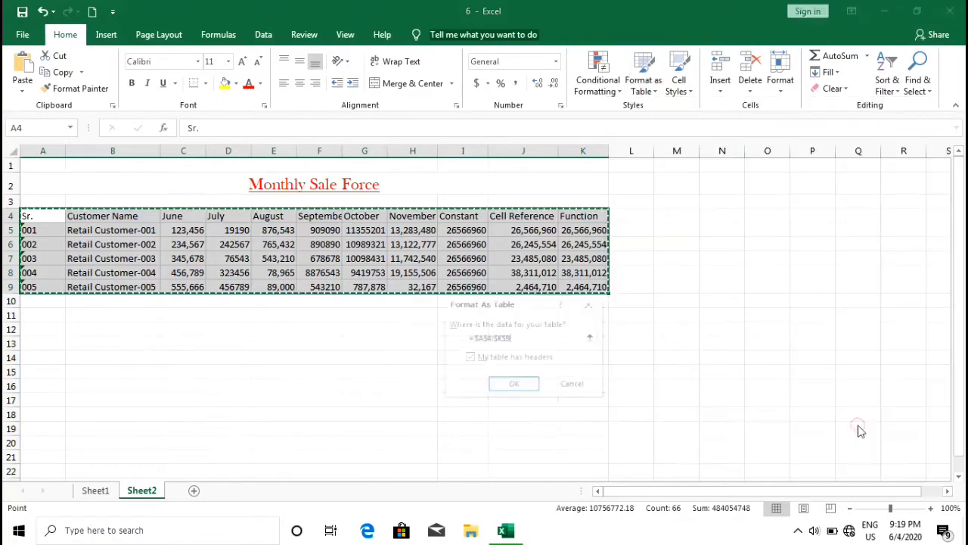
left_click(513, 386)
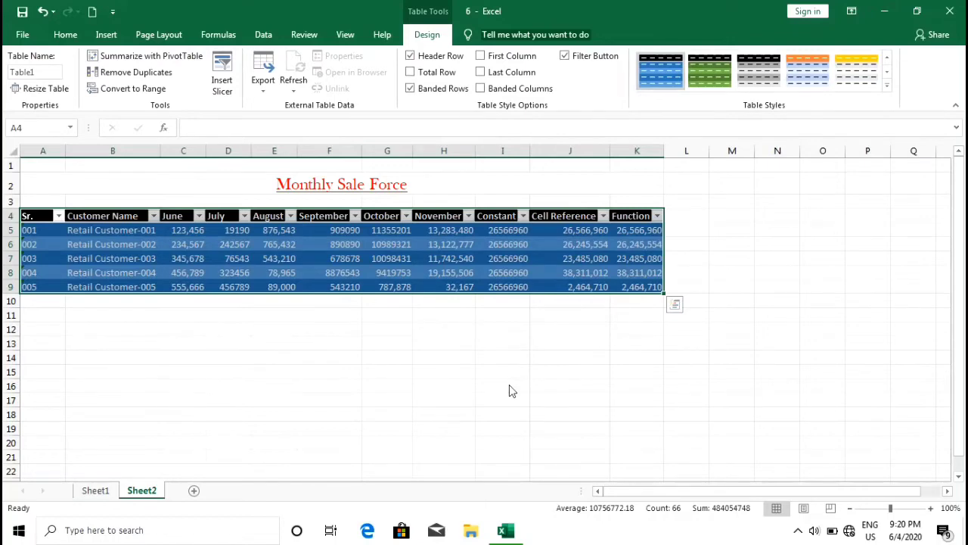
left_click(687, 230)
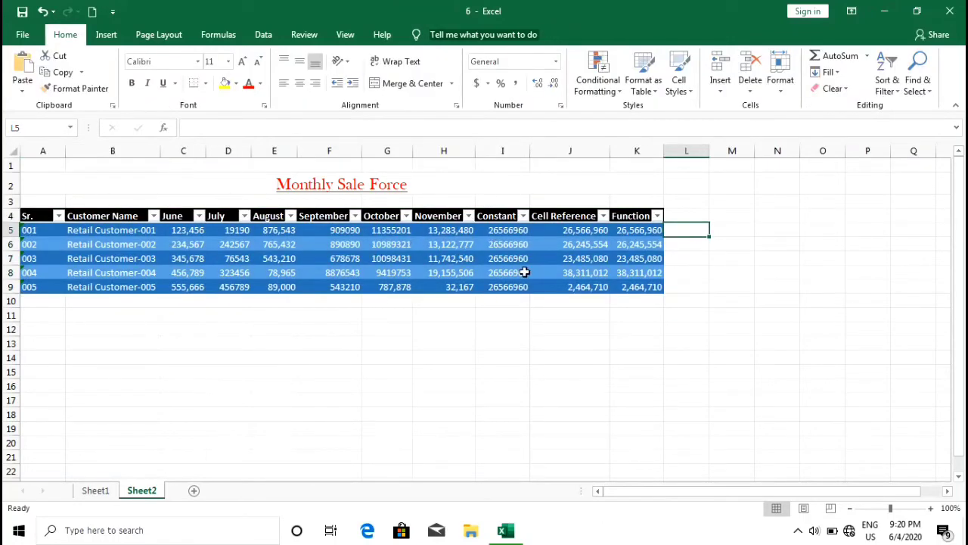
Clear the formats from the whole table, including its header row.
left_click(625, 215)
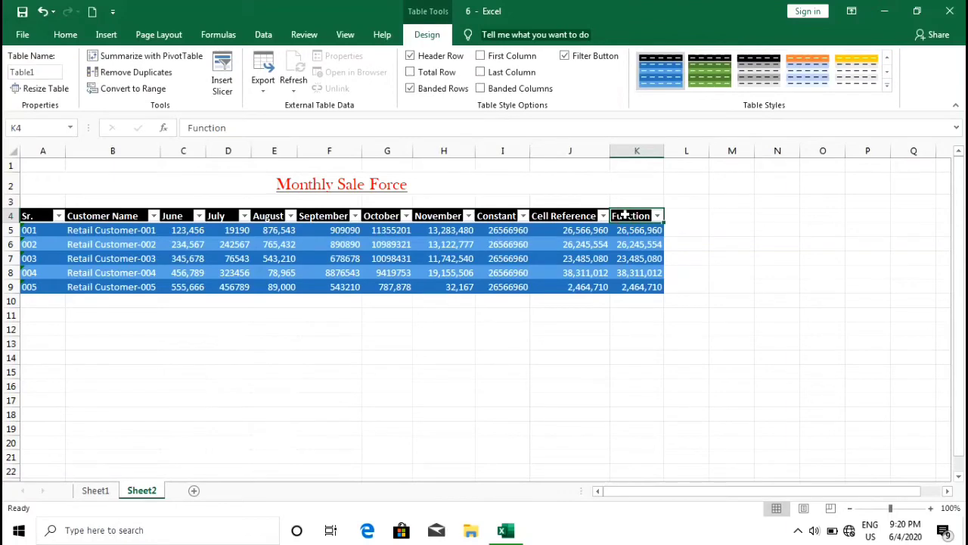
key("ctrl+a")
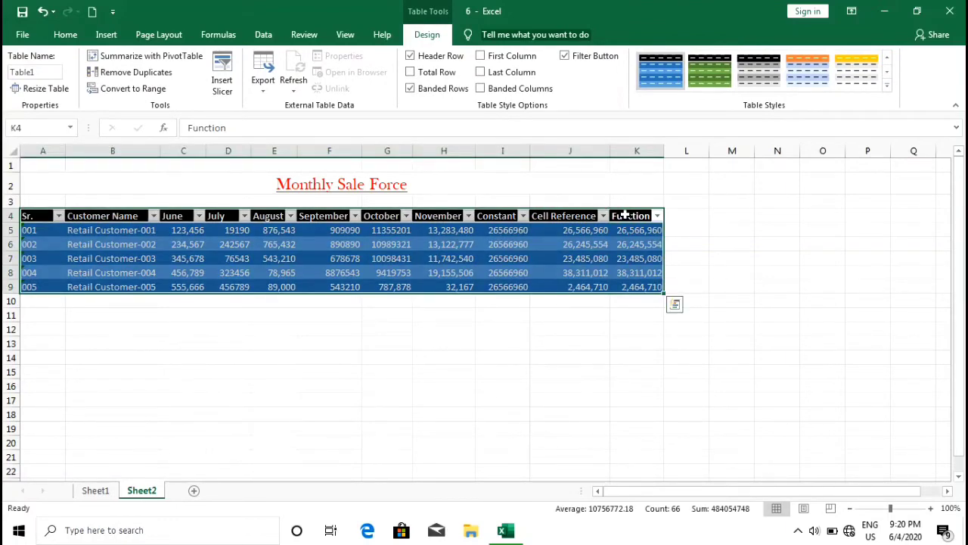
left_click(65, 36)
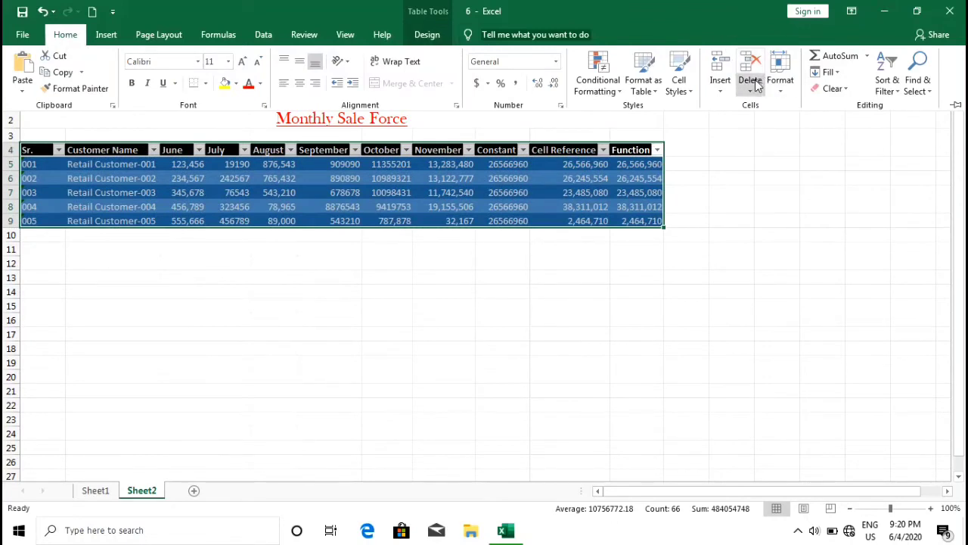
left_click(840, 88)
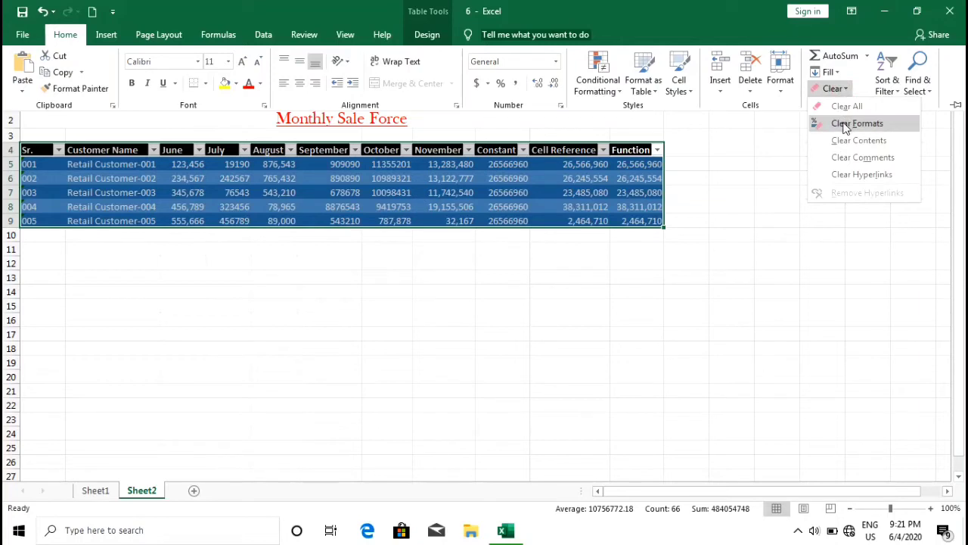
left_click(851, 124)
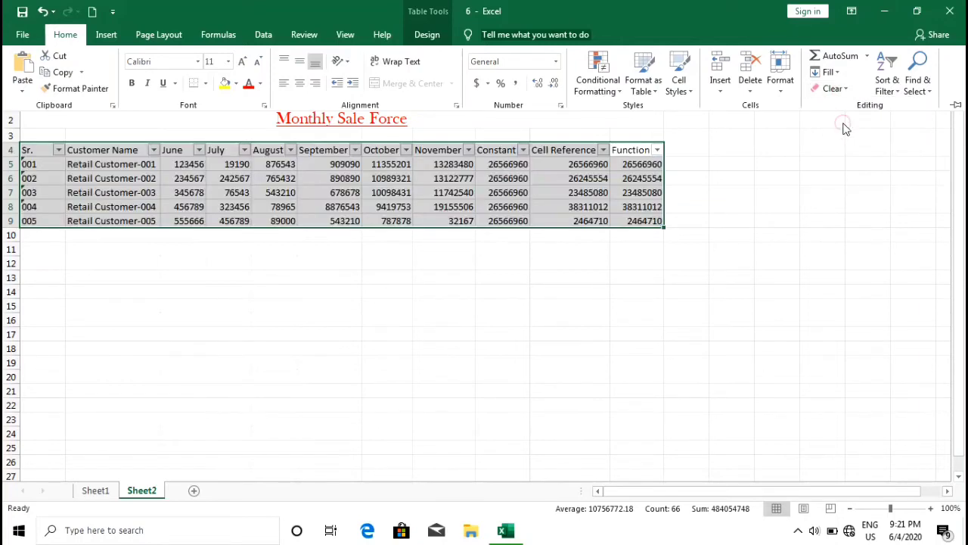
left_click(686, 190)
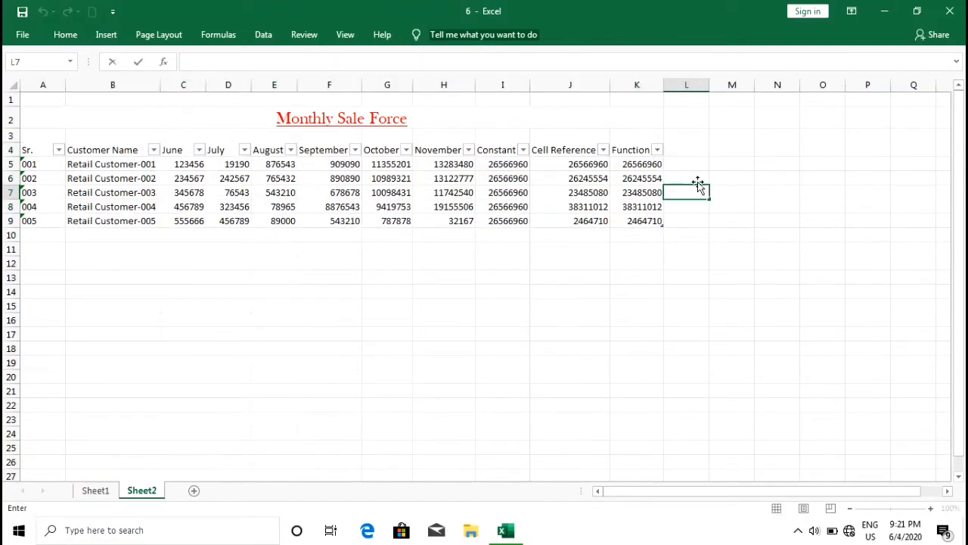
left_click(698, 182)
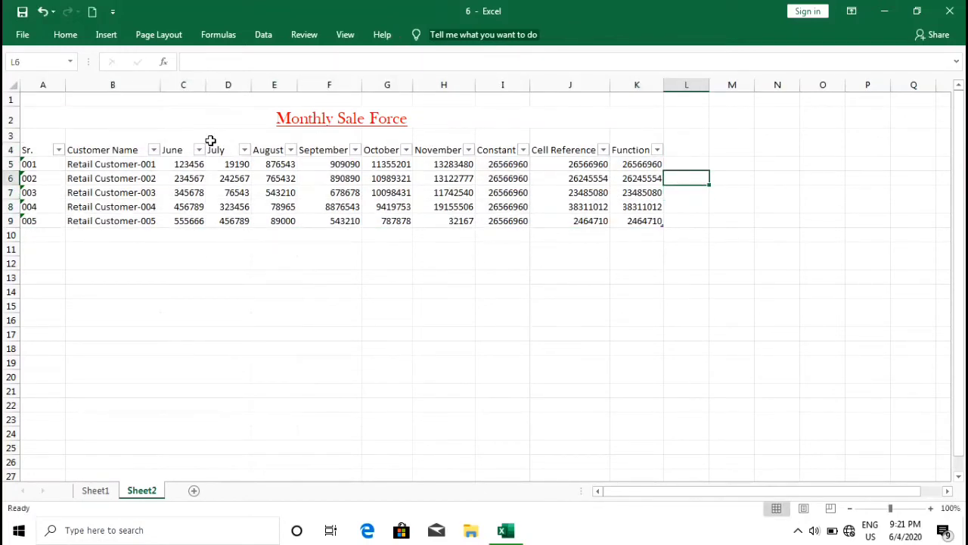
Make the column headings in A4:K4 bold.
left_click(33, 149)
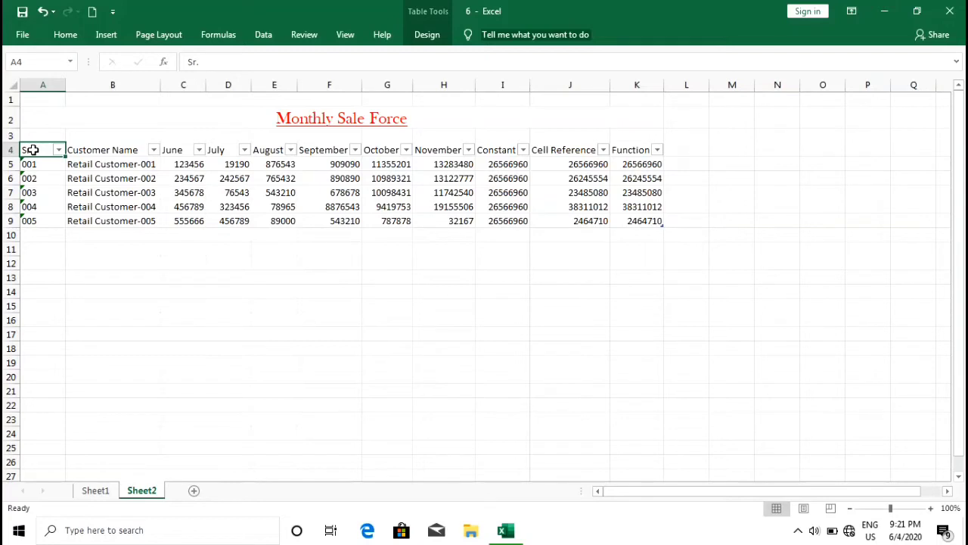
key("ctrl+shift+Right")
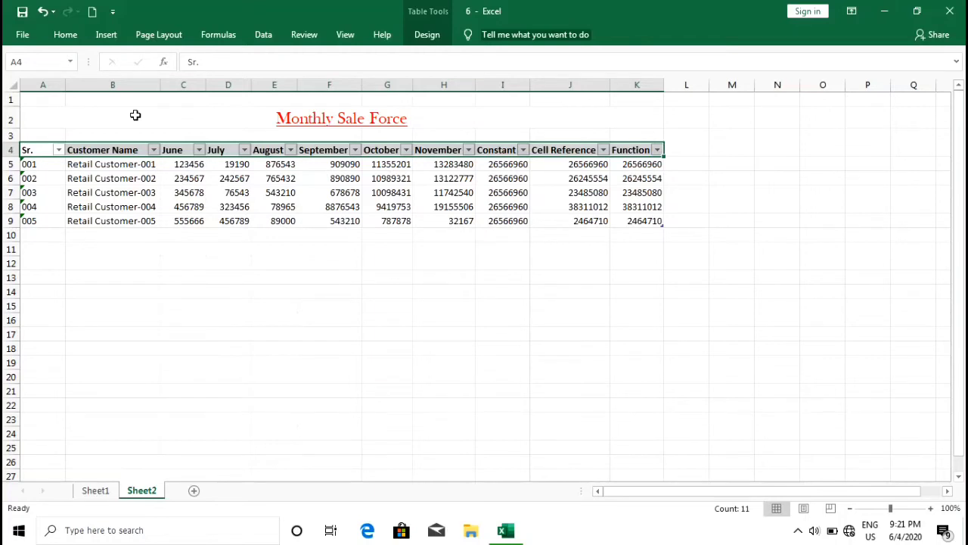
left_click(692, 176)
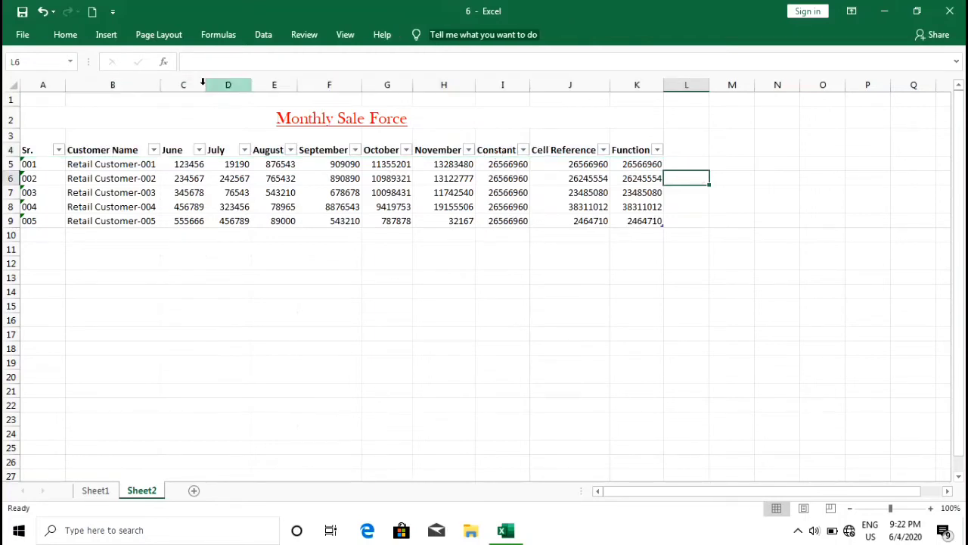
Apply All Borders to the whole table range A4:K9.
left_click(27, 149)
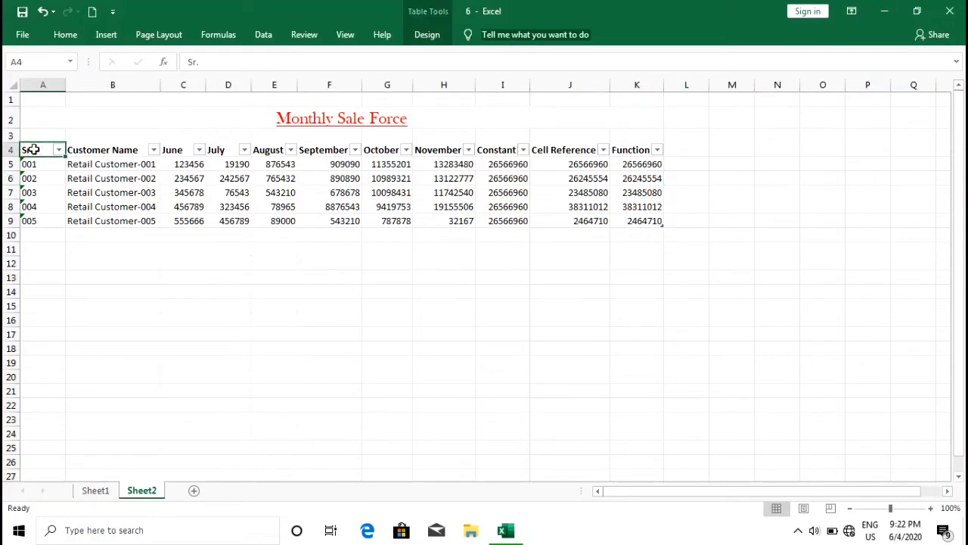
key("ctrl+shift+Right")
key("ctrl+shift+Down")
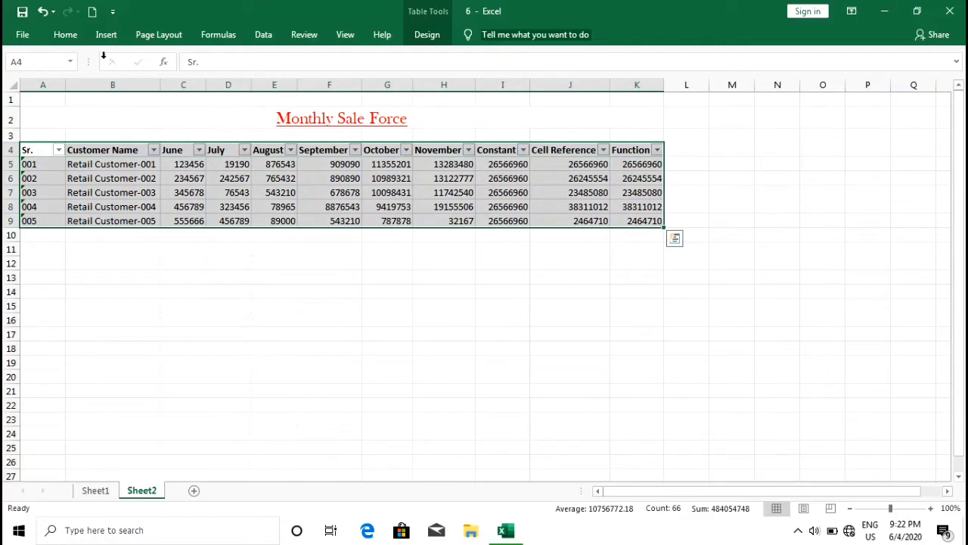
left_click(66, 36)
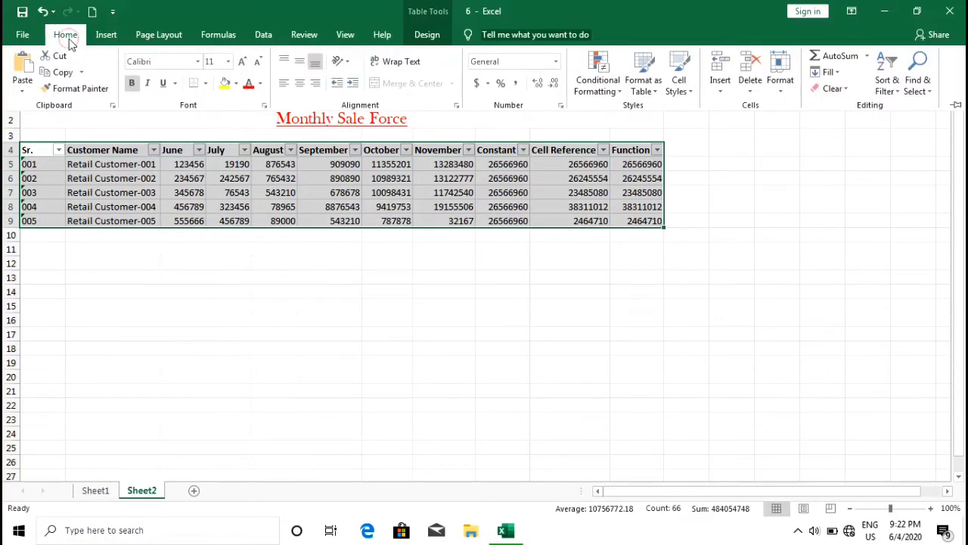
left_click(206, 85)
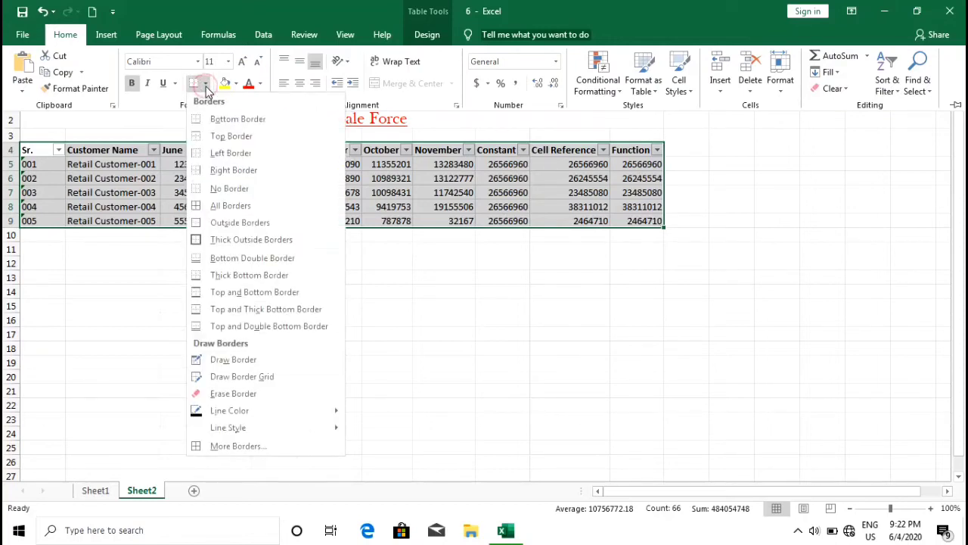
left_click(213, 209)
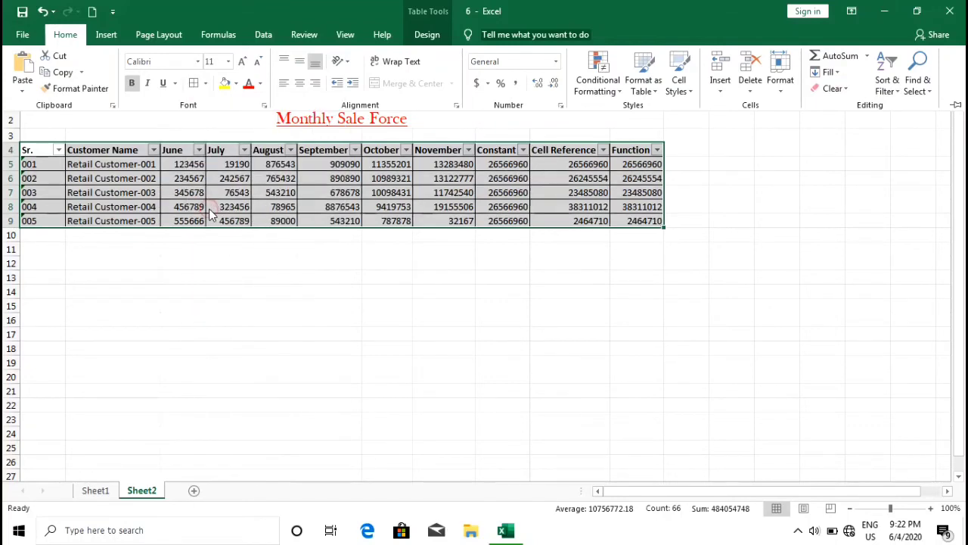
left_click(694, 228)
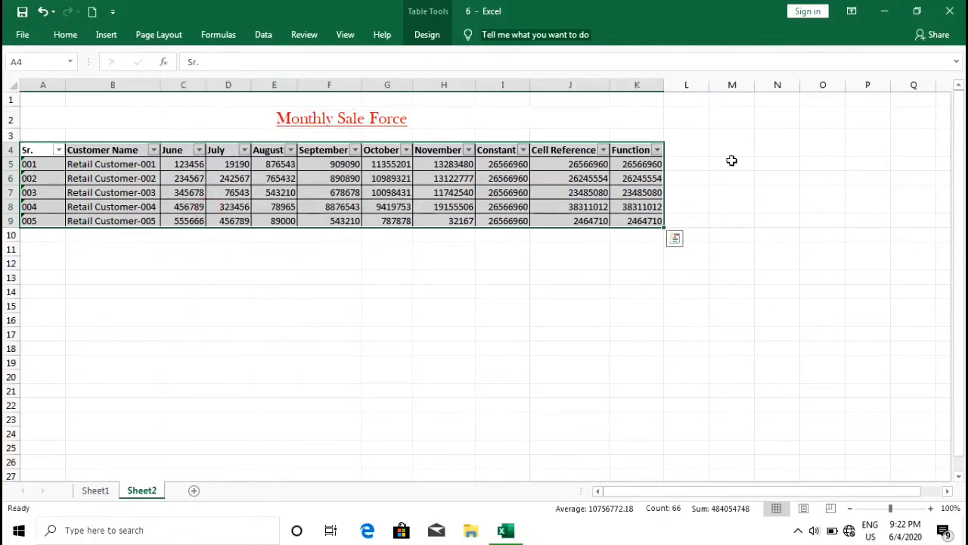
left_click(688, 181)
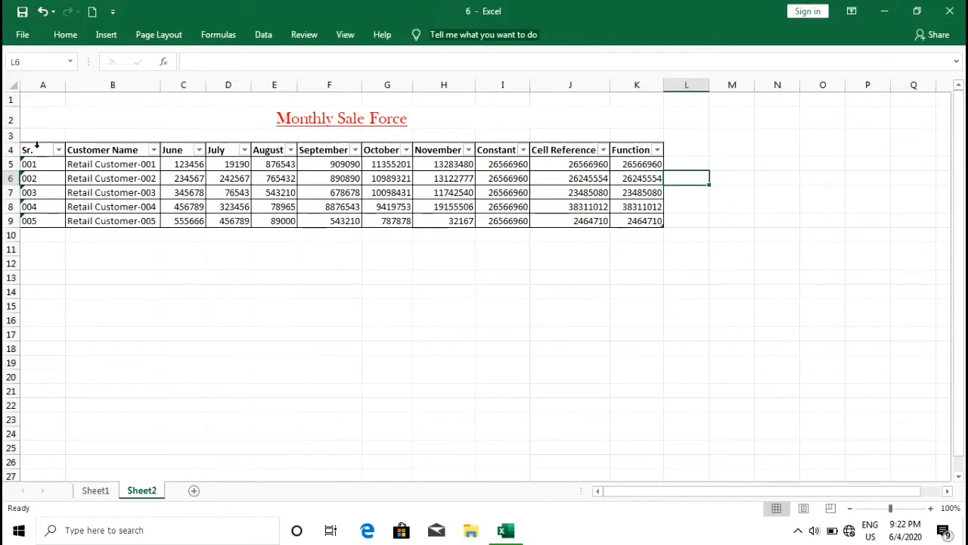
Remove all borders from the whole table range A4:K9.
left_click(622, 149)
key("ctrl+a")
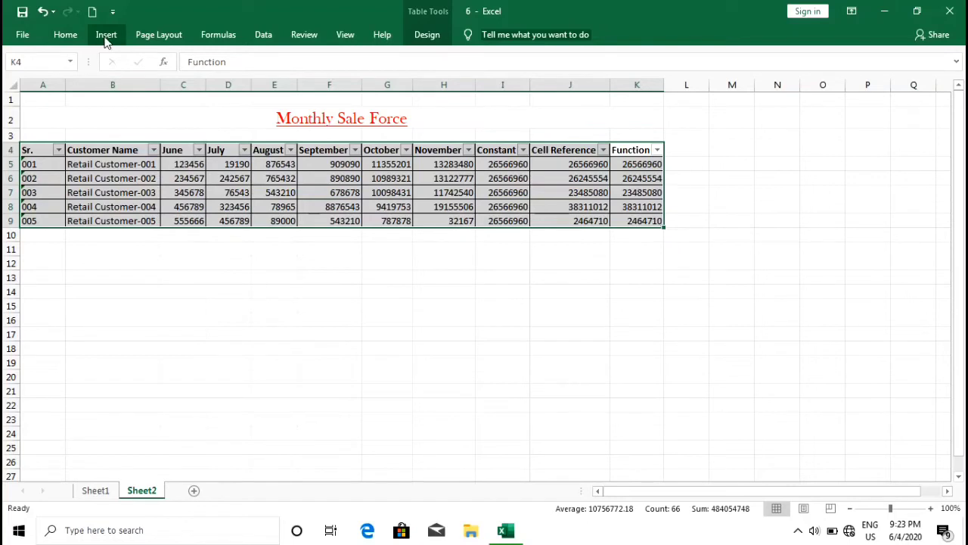
left_click(69, 36)
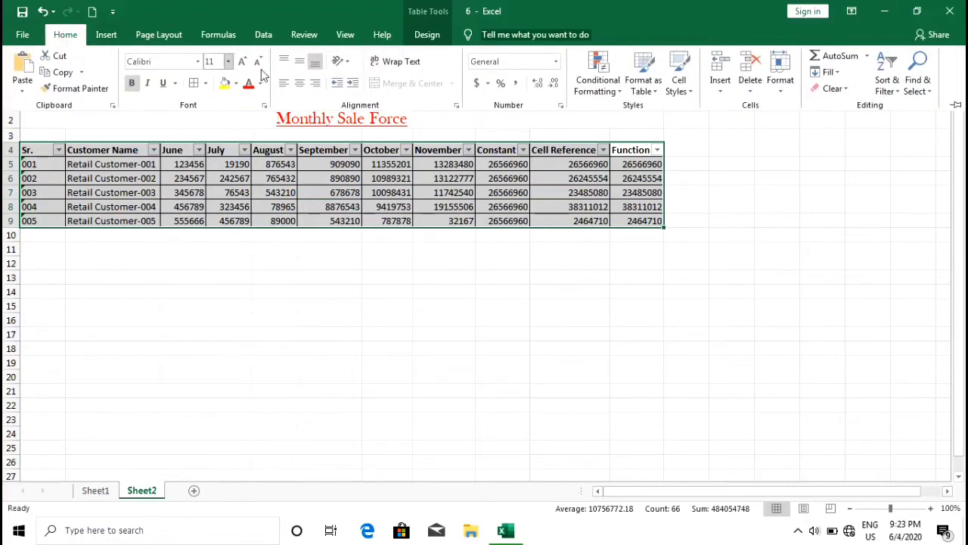
left_click(205, 83)
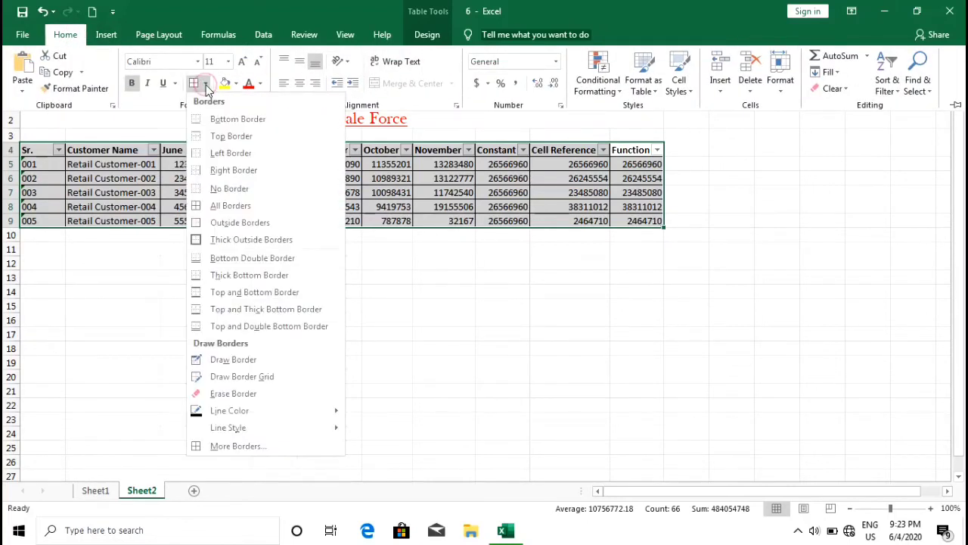
left_click(212, 190)
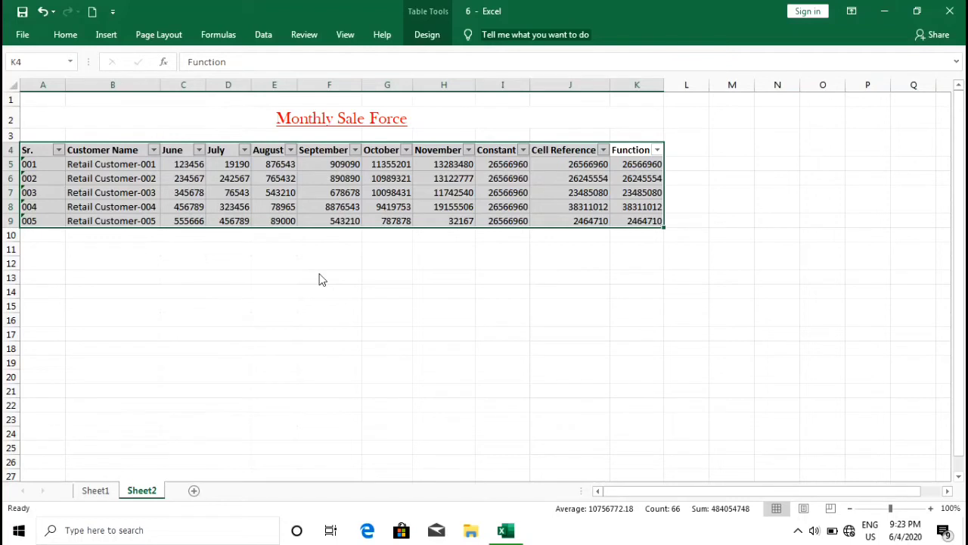
Apply a thick red outline and thin red inside borders to the whole table range A4:K9.
key("ctrl+1")
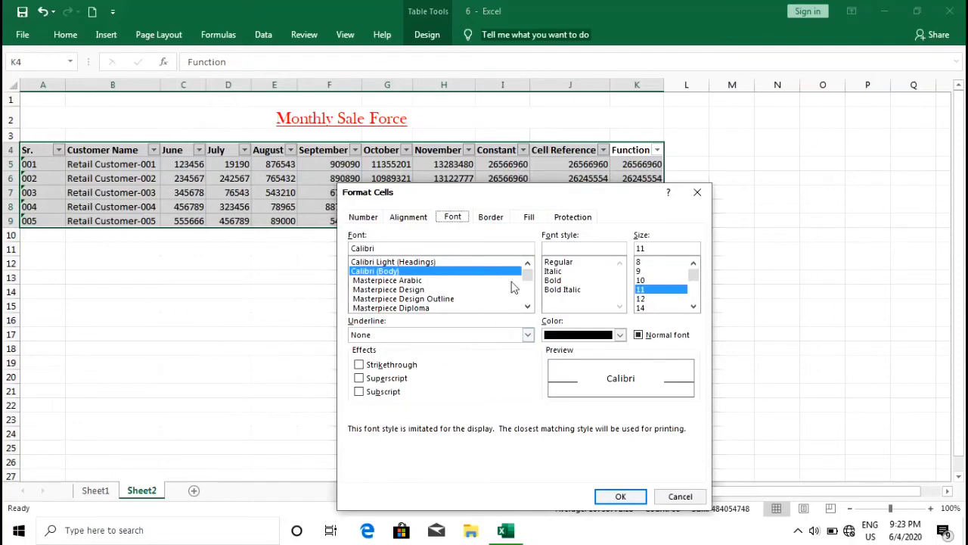
left_click(492, 218)
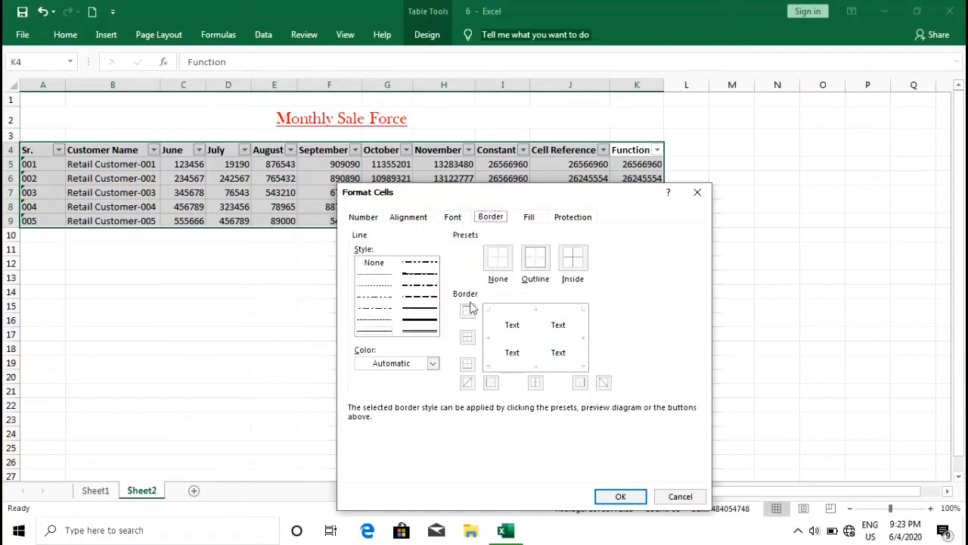
left_click(433, 364)
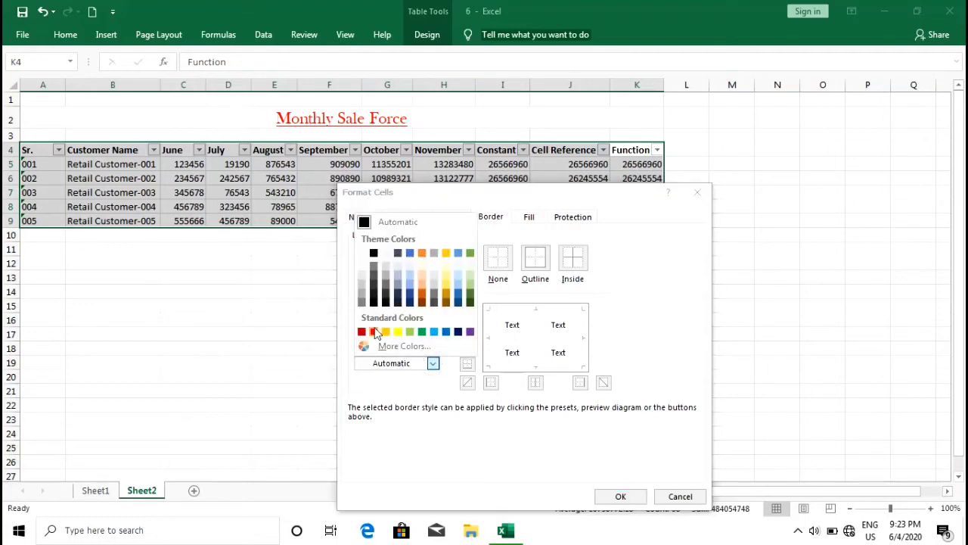
left_click(374, 332)
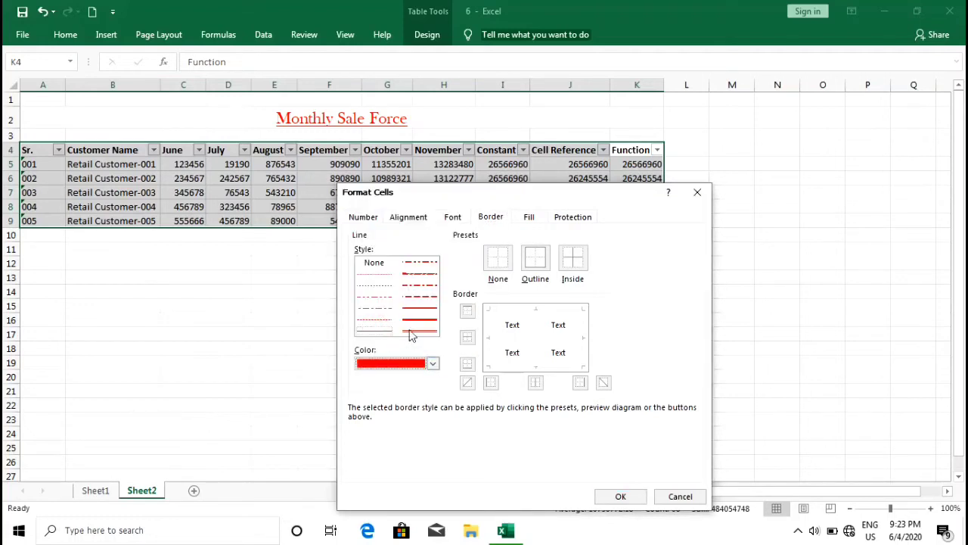
left_click(535, 269)
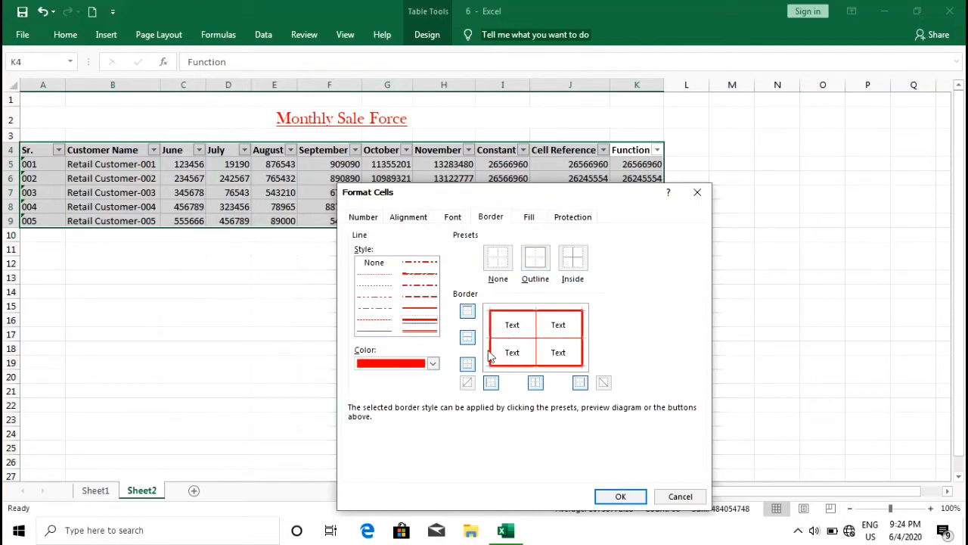
left_click(573, 266)
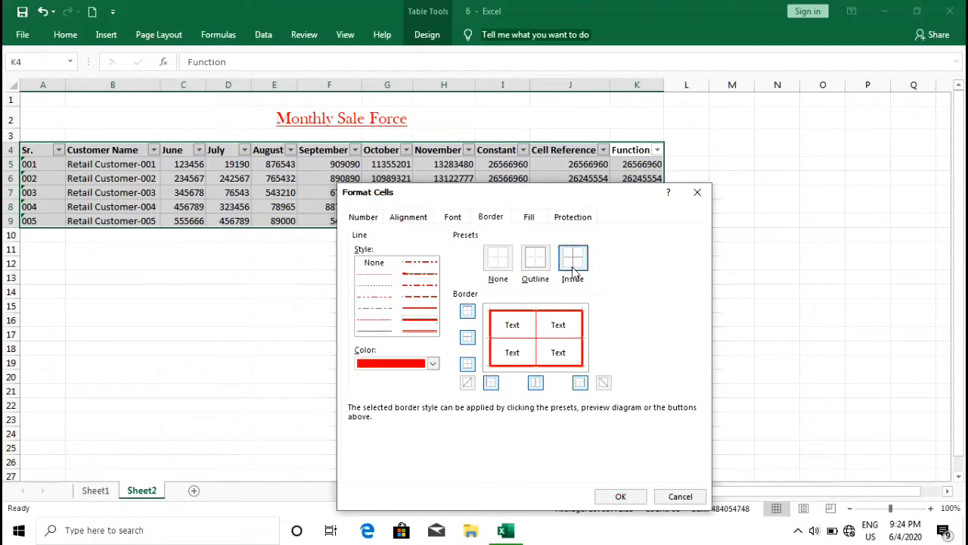
left_click(376, 331)
left_click(574, 265)
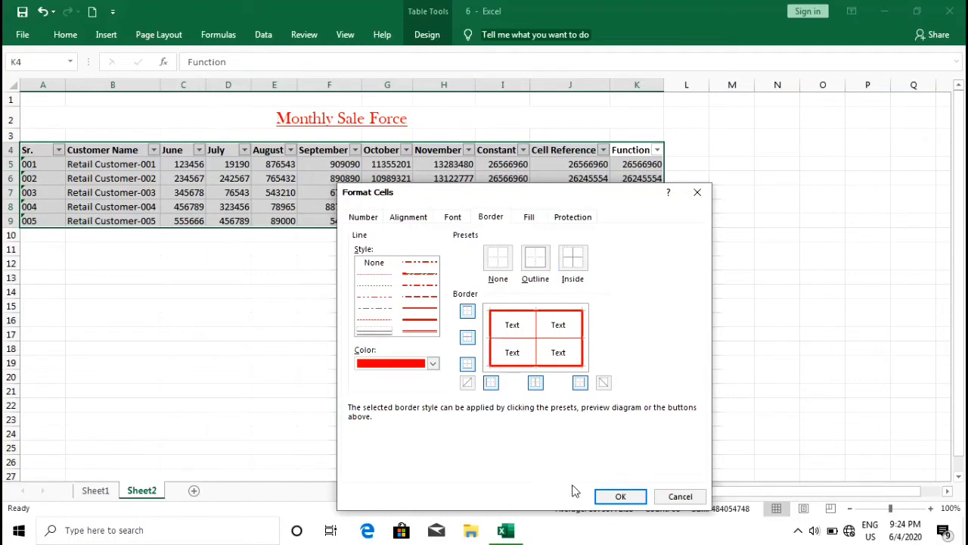
left_click(617, 497)
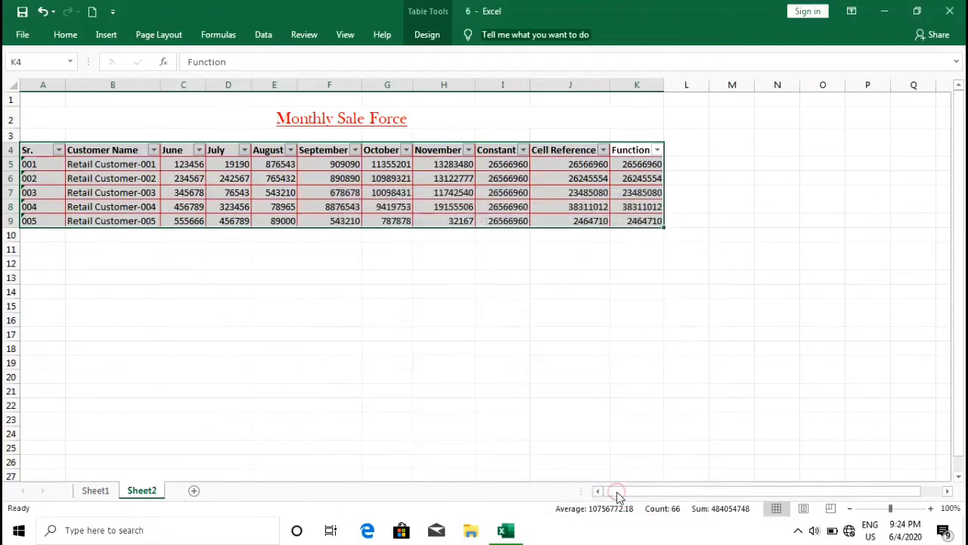
left_click(752, 221)
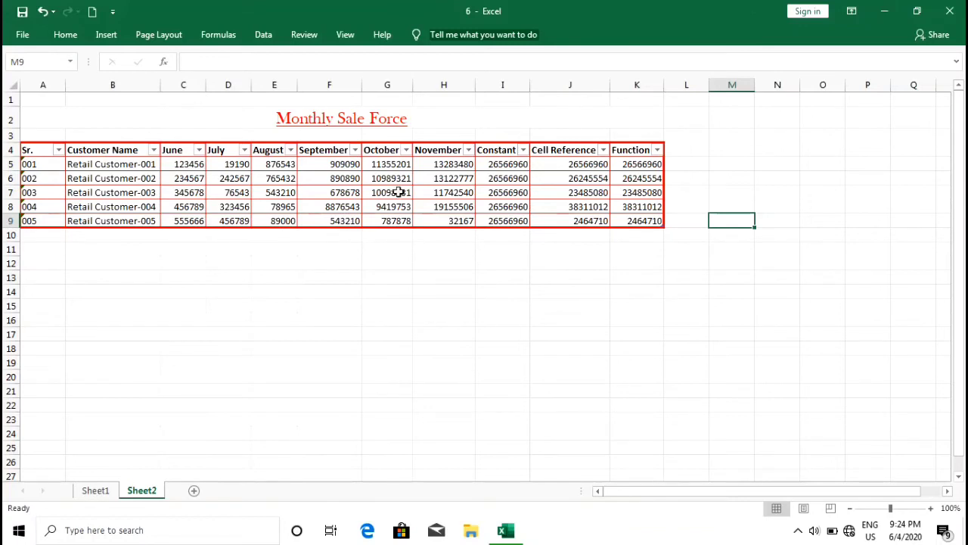
key("ctrl+z")
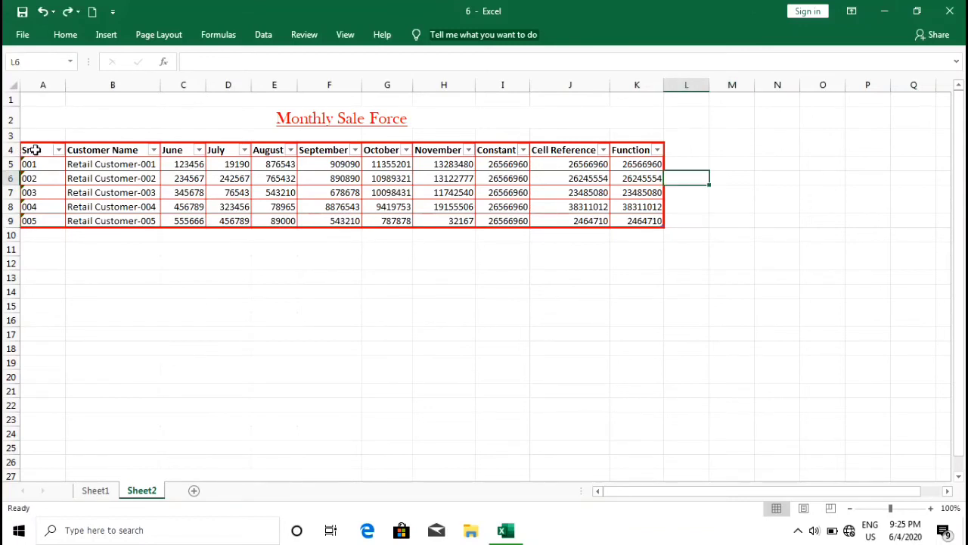
Fill the heading cells A4:K4 with the standard yellow background color.
left_click(35, 150)
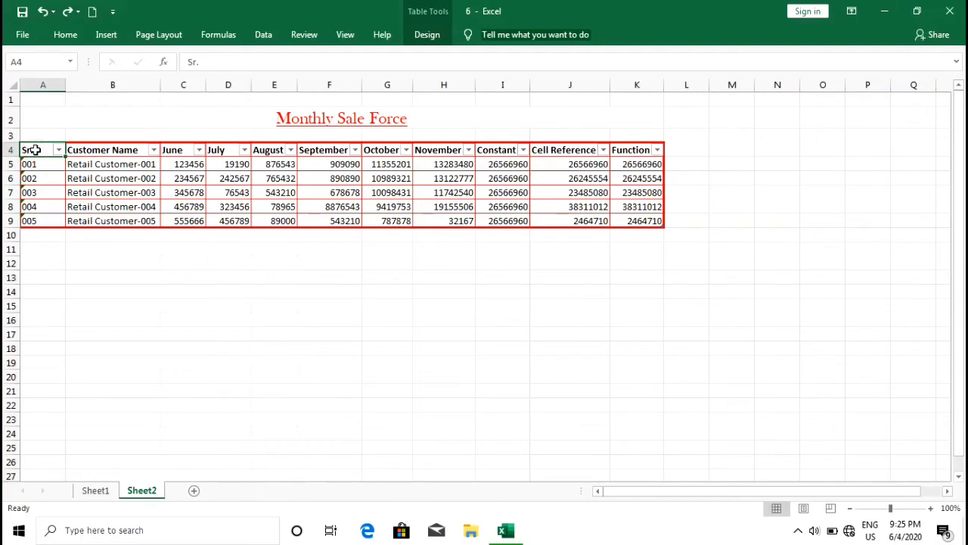
key("ctrl+shift+Right")
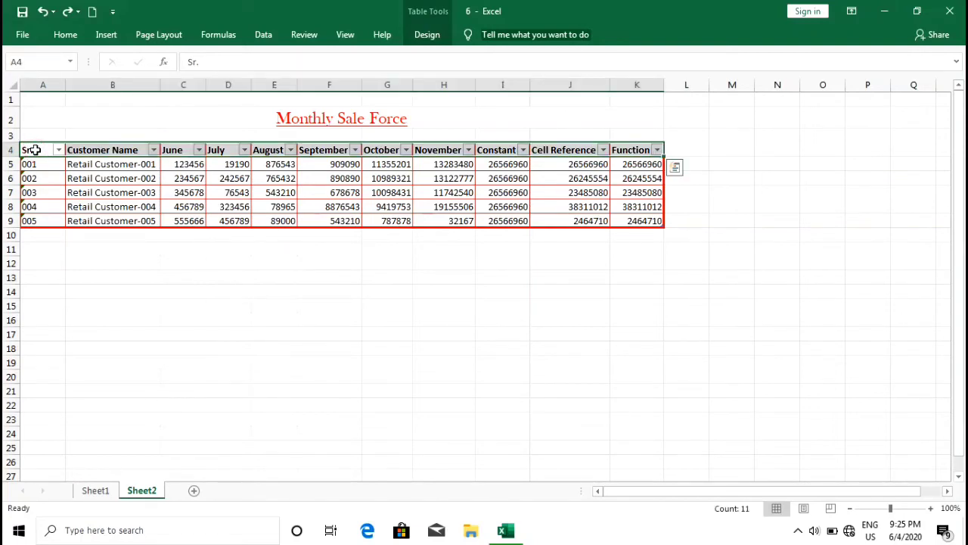
key("ctrl+1")
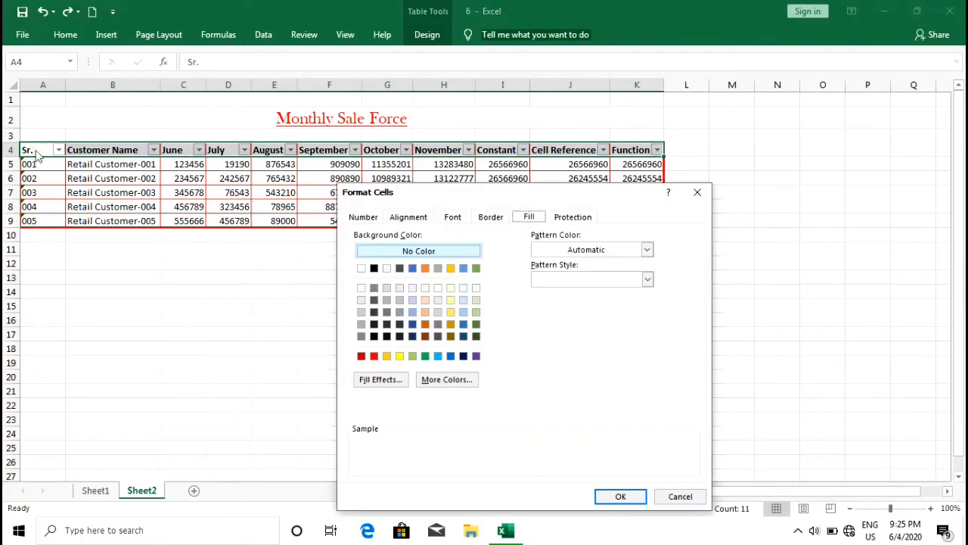
left_click(493, 219)
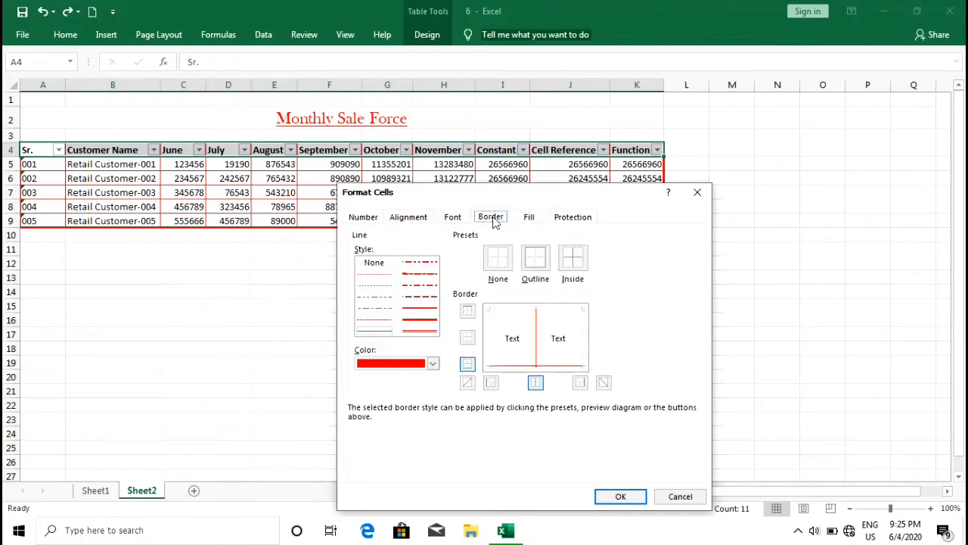
left_click(529, 219)
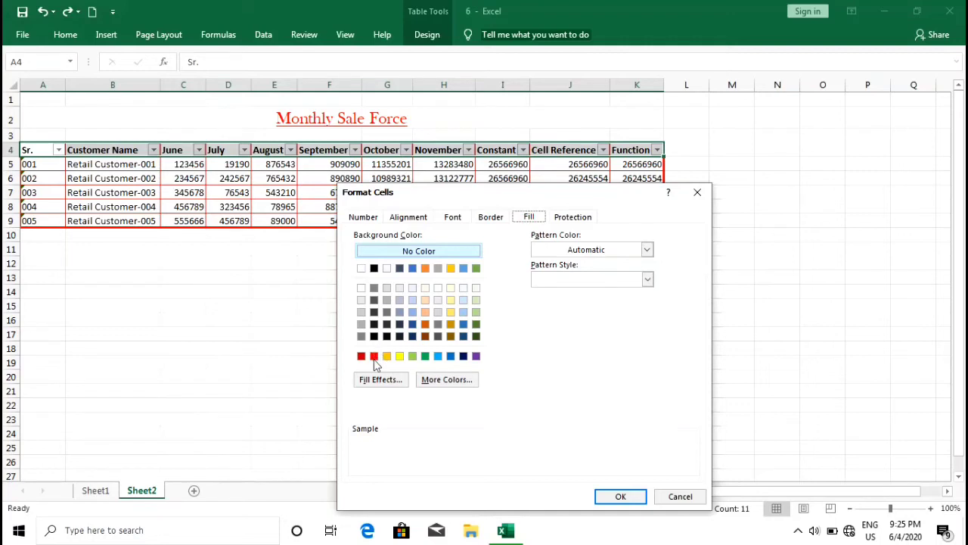
left_click(399, 357)
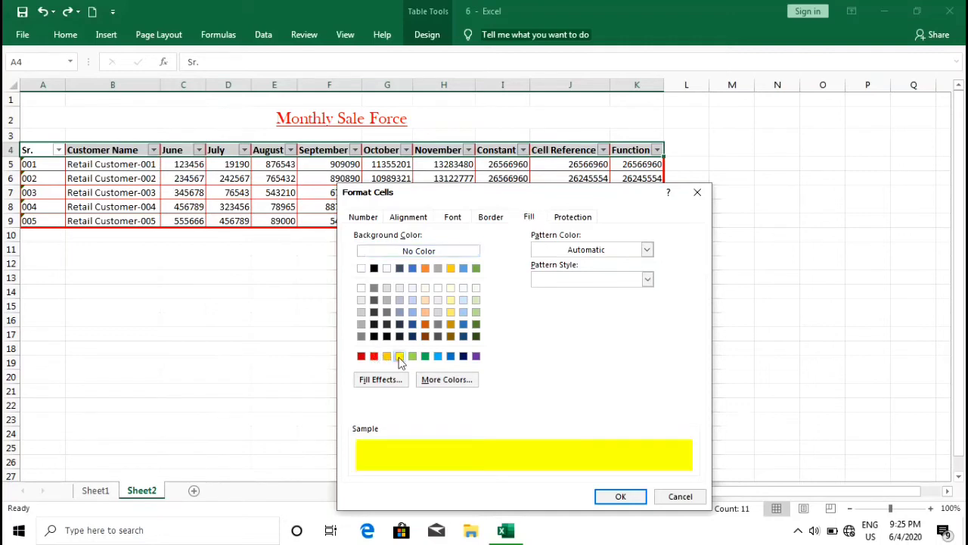
left_click(619, 497)
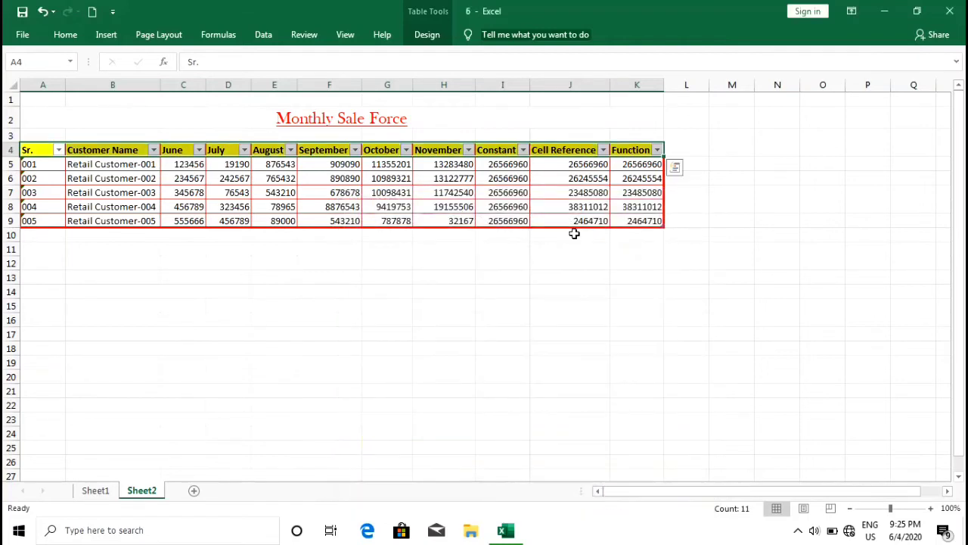
left_click(674, 186)
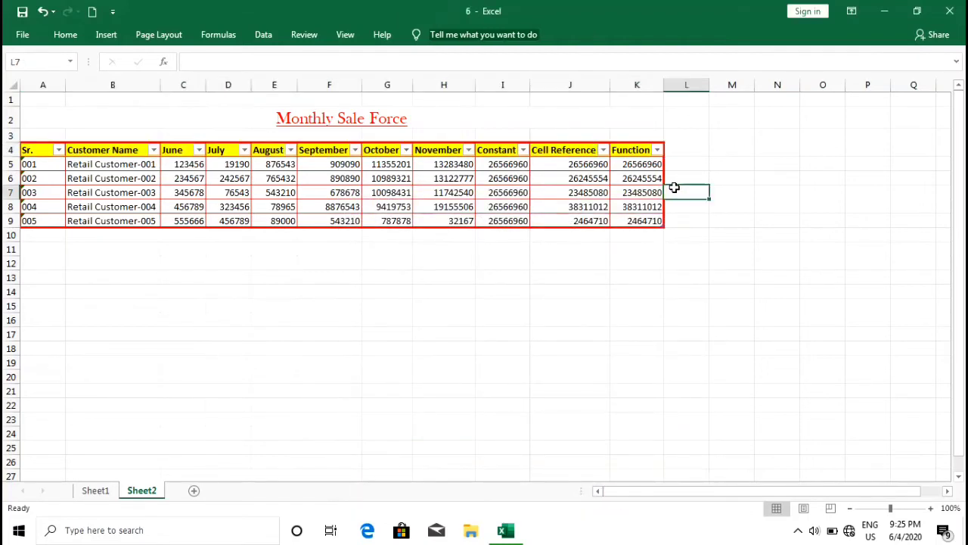
Add a thin crosshatch grid pattern in the automatic color to the yellow fill of headings A4:K4.
left_click(31, 150)
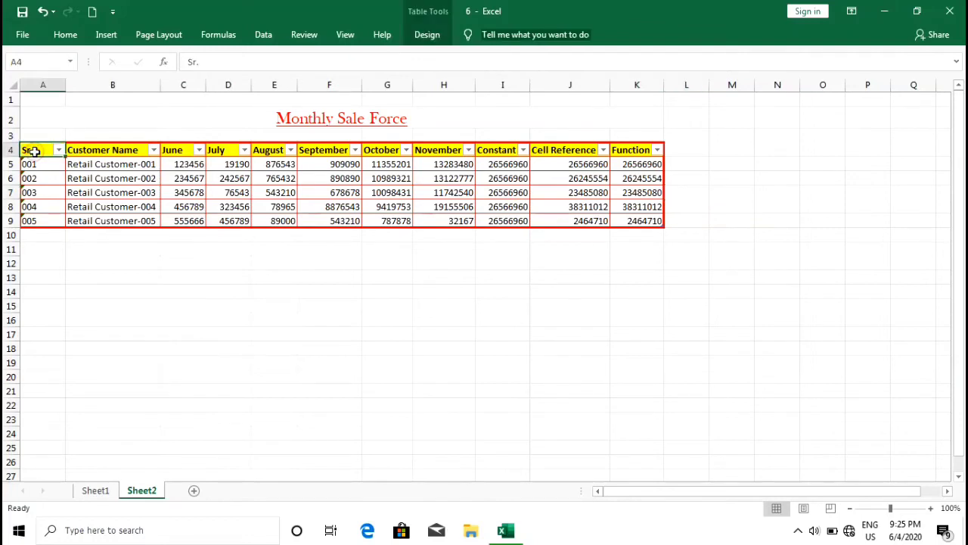
key("ctrl+shift+Right")
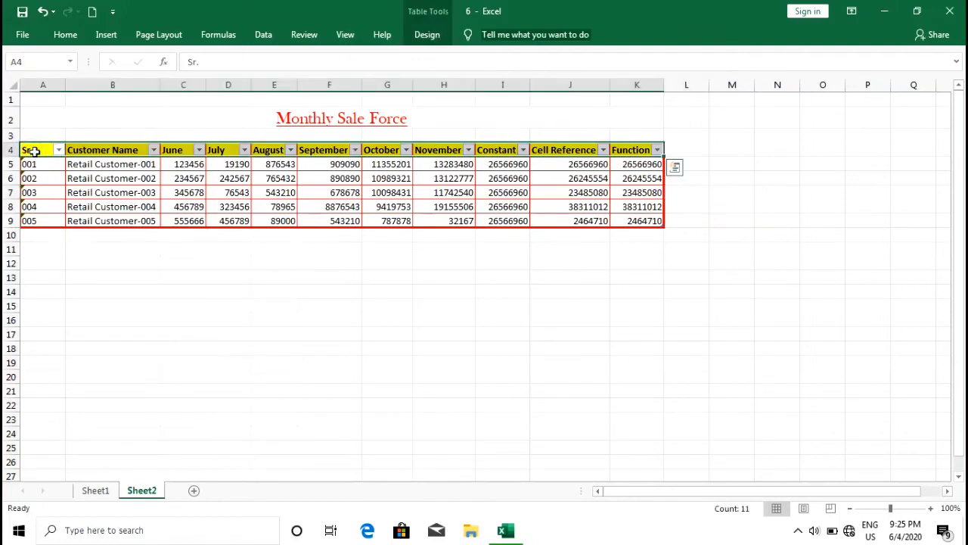
key("ctrl+1")
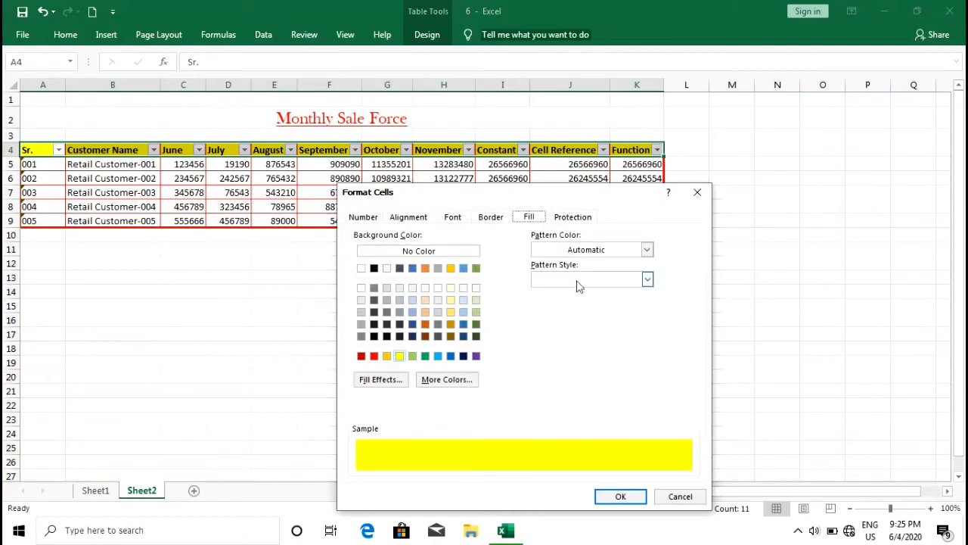
left_click(649, 251)
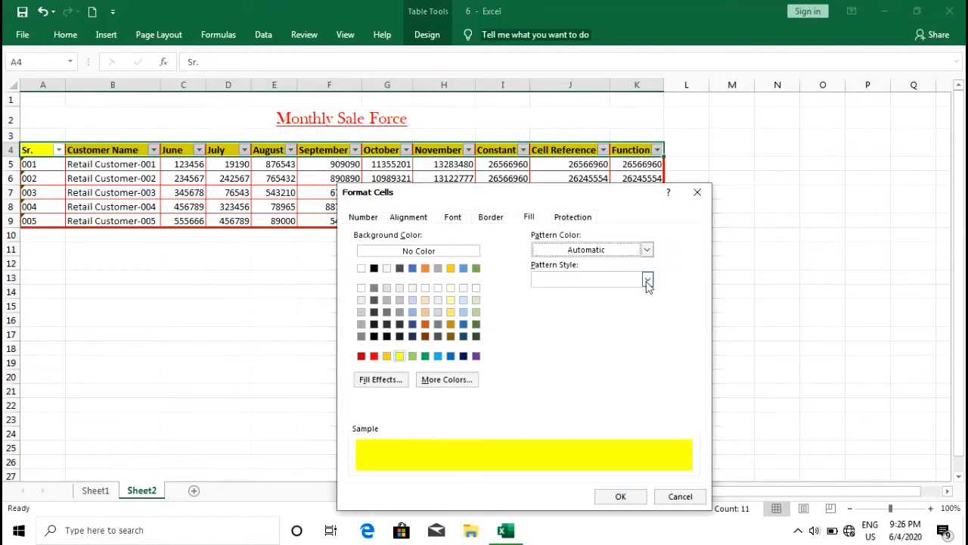
left_click(648, 280)
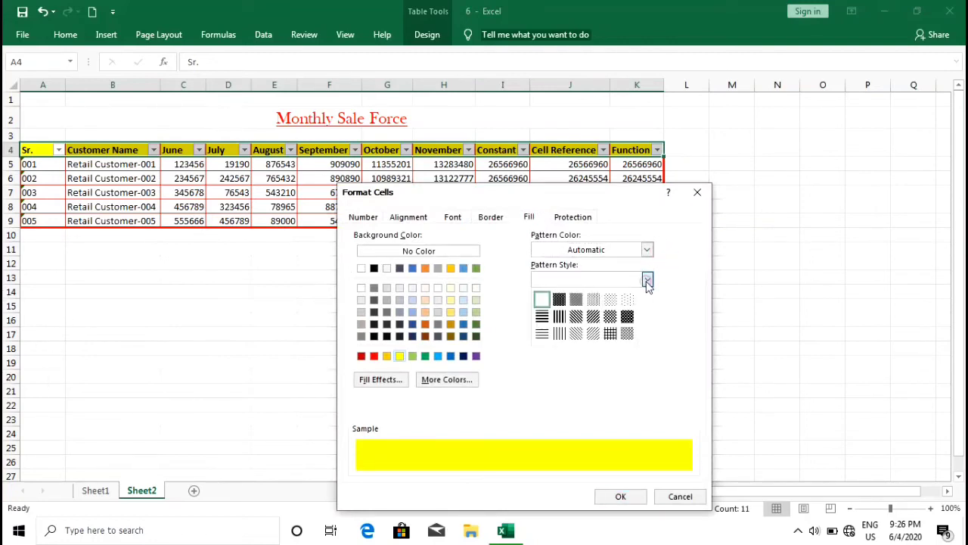
left_click(610, 334)
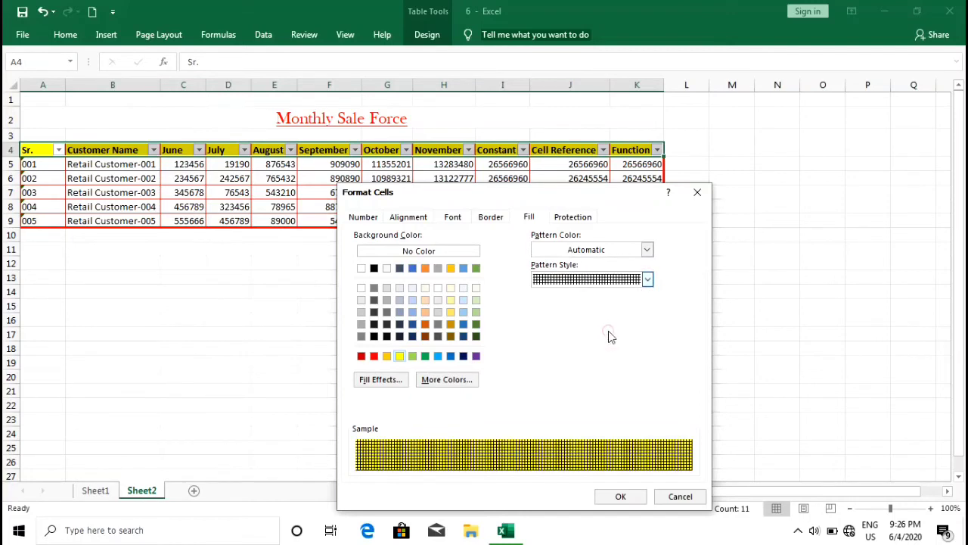
left_click(619, 497)
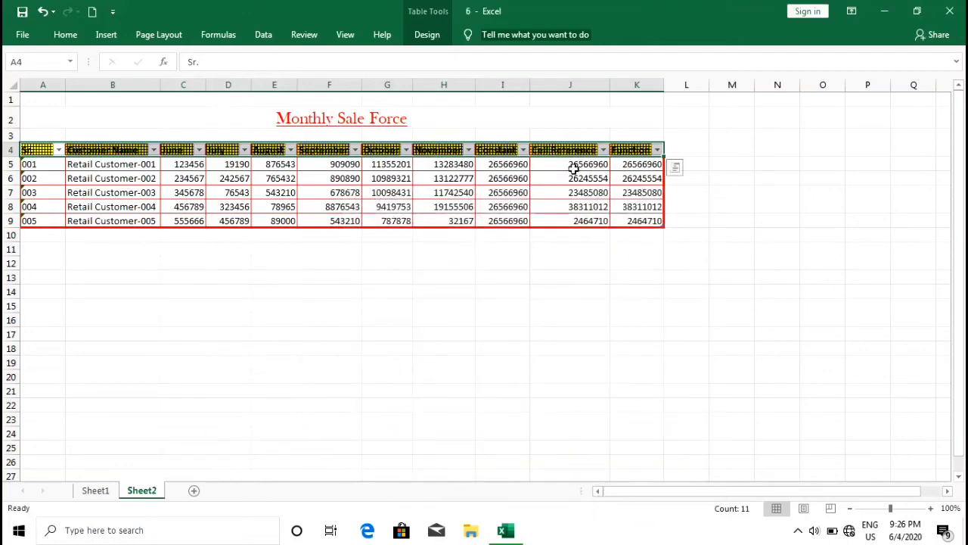
left_click(677, 192)
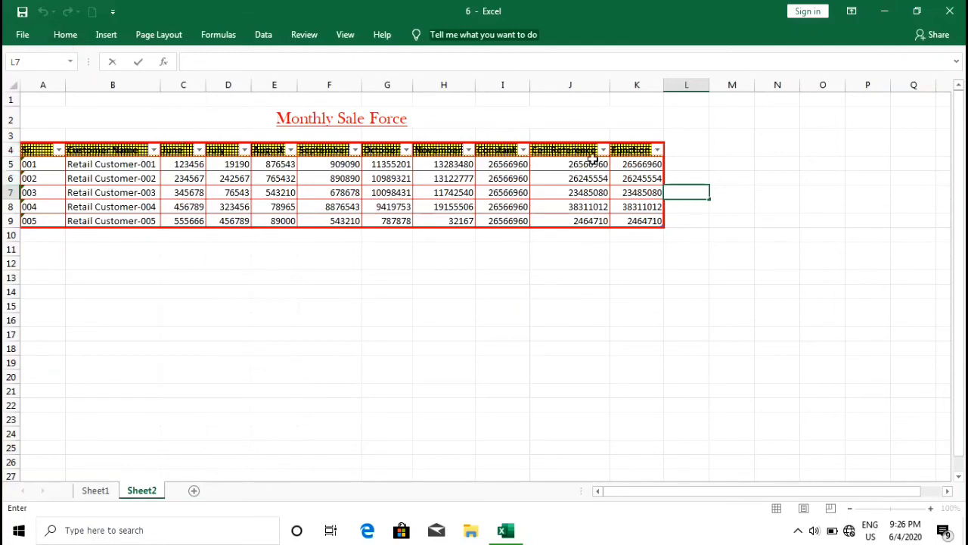
Clear the formats from the entire table A4:K9, including the patterned heading row.
left_click(631, 150)
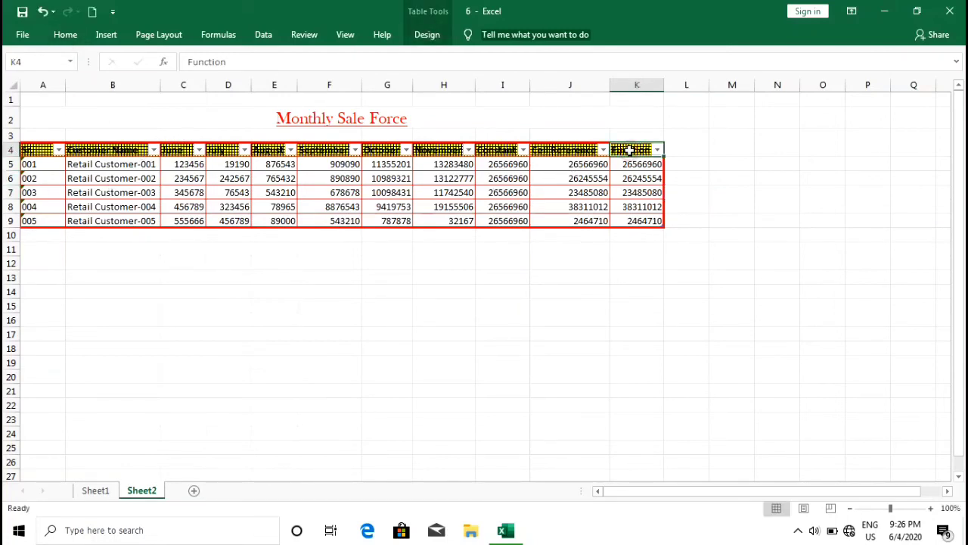
key("ctrl+a")
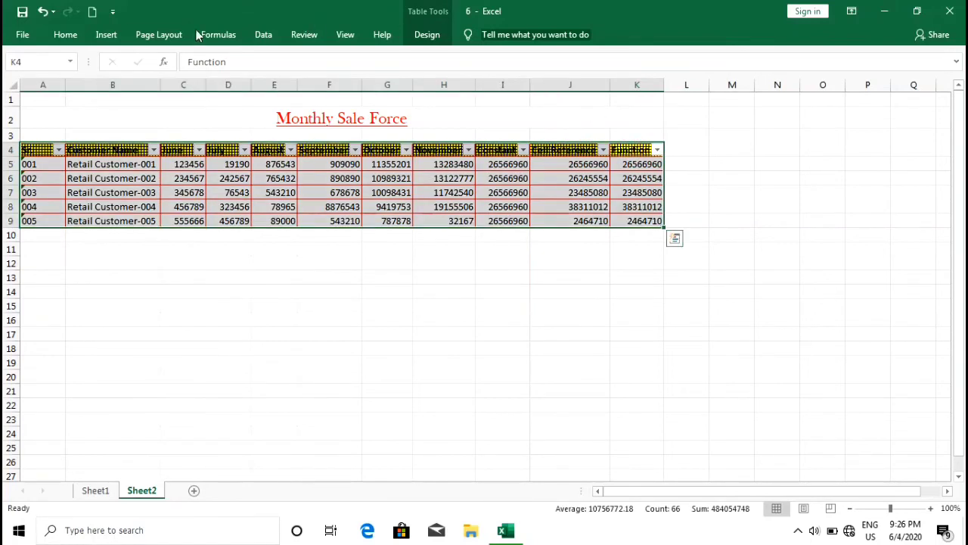
left_click(111, 36)
left_click(79, 37)
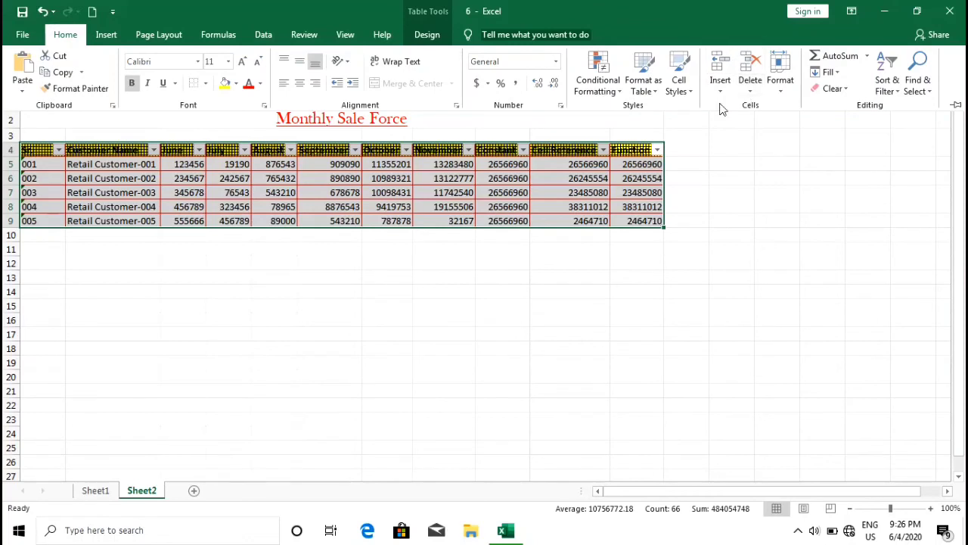
left_click(848, 89)
left_click(849, 123)
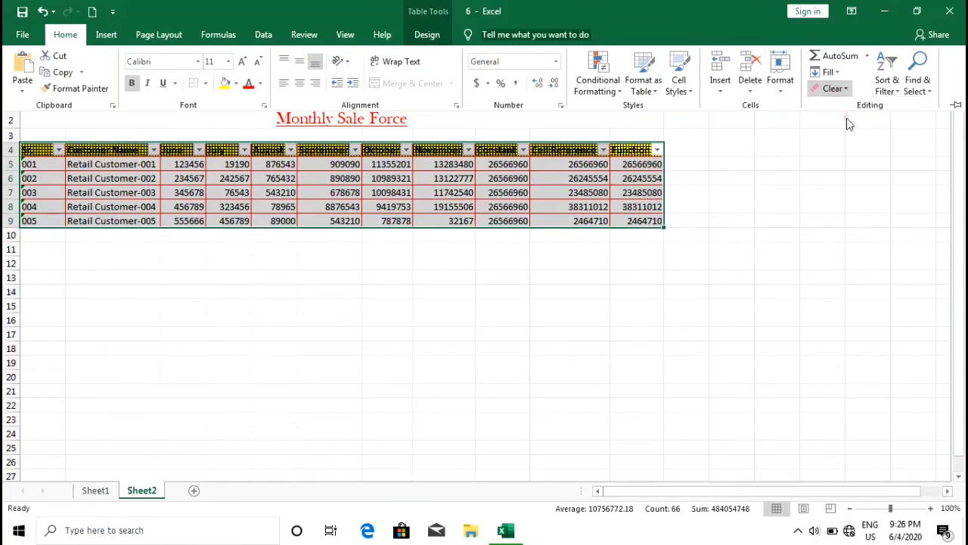
left_click(680, 220)
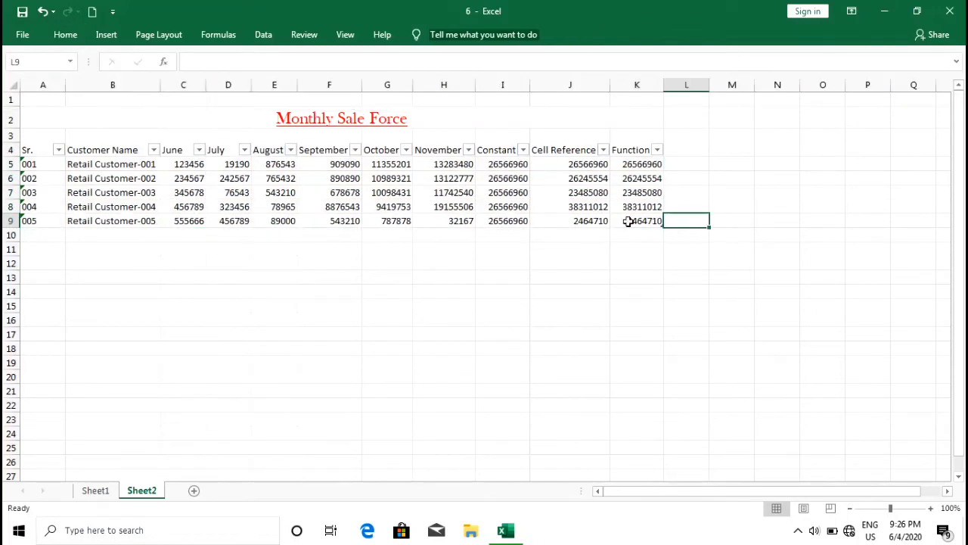
Add medium solid top and bottom borders in the automatic color to the table's data range A5:K9.
left_click(726, 202)
left_click(642, 163)
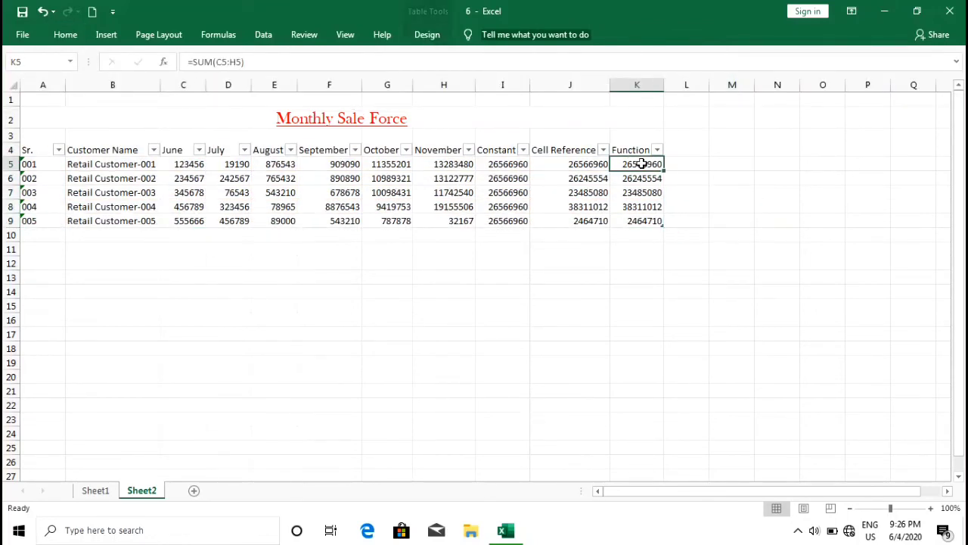
left_click(633, 150)
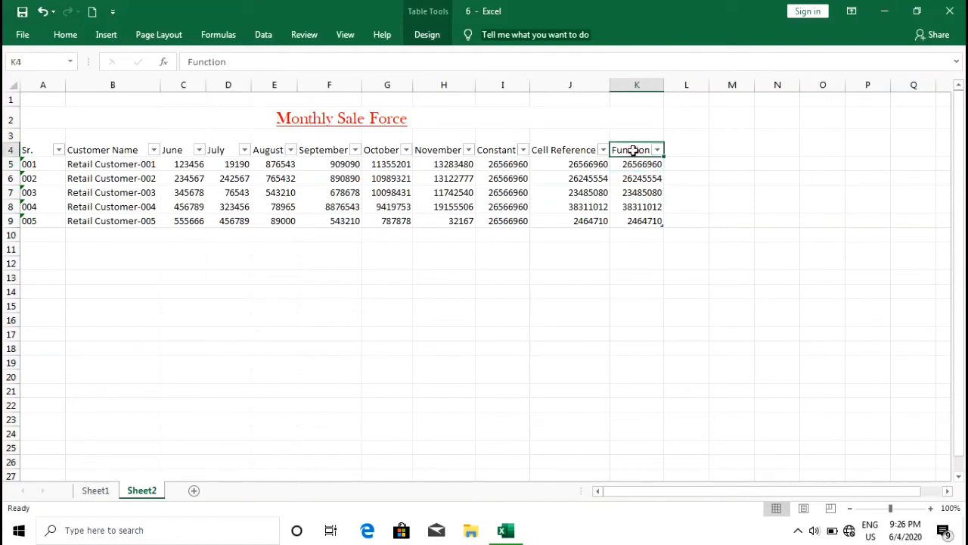
left_click(647, 221)
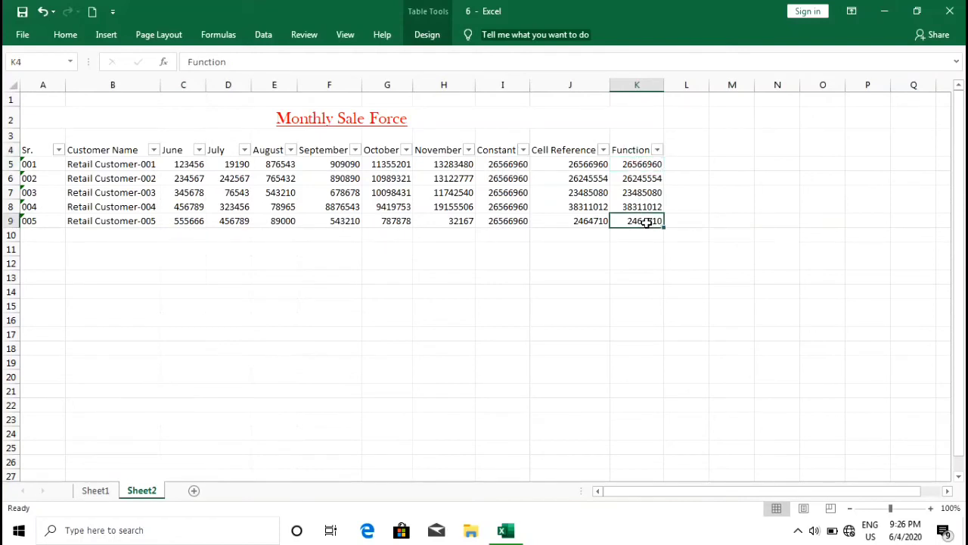
key("ctrl+a")
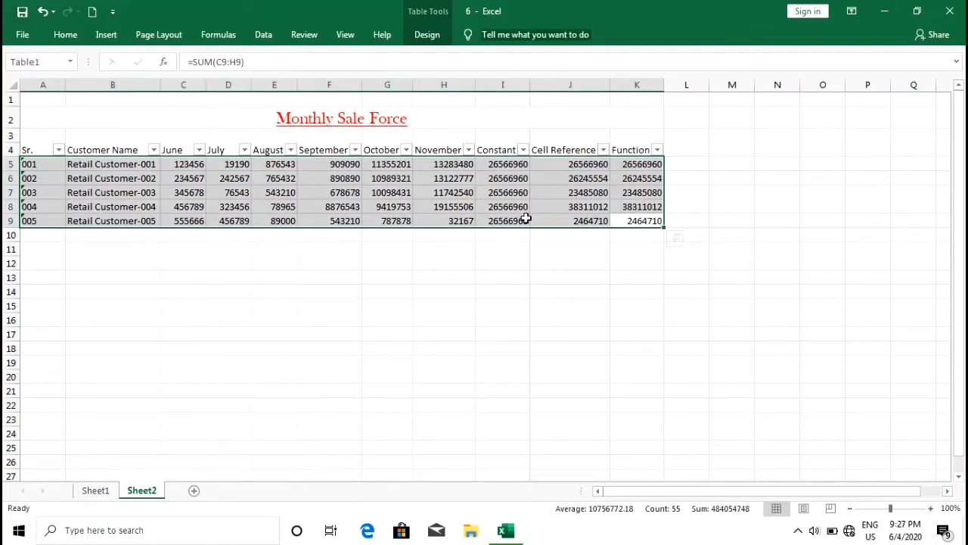
key("ctrl+1")
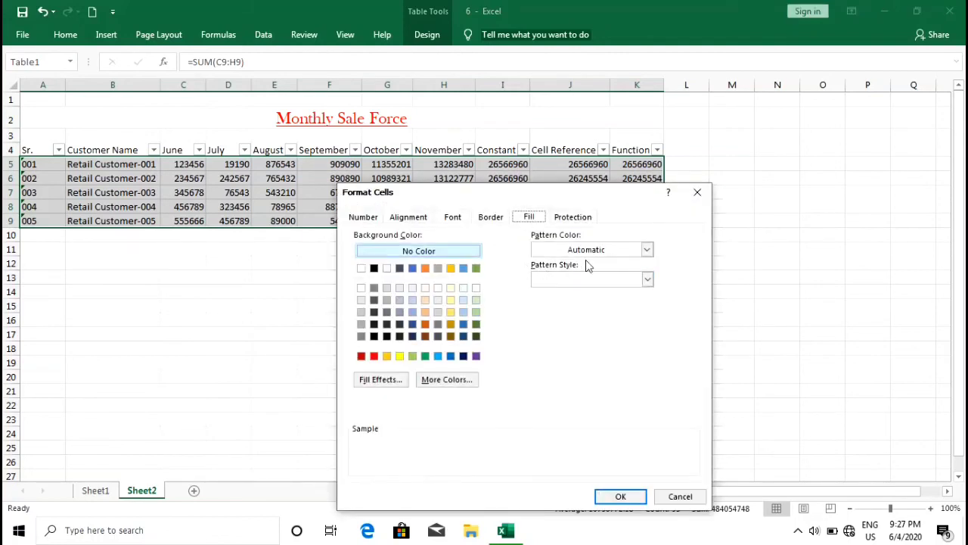
left_click(490, 218)
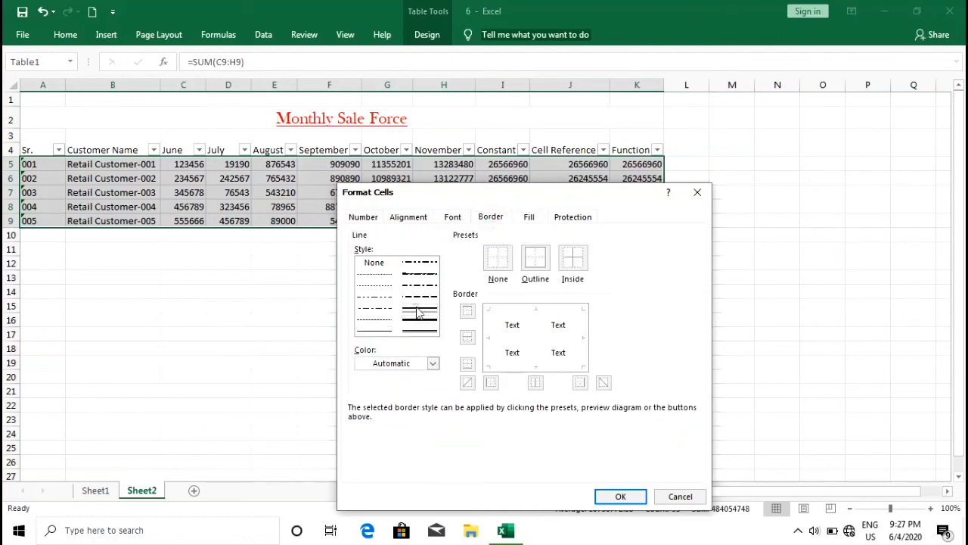
left_click(513, 368)
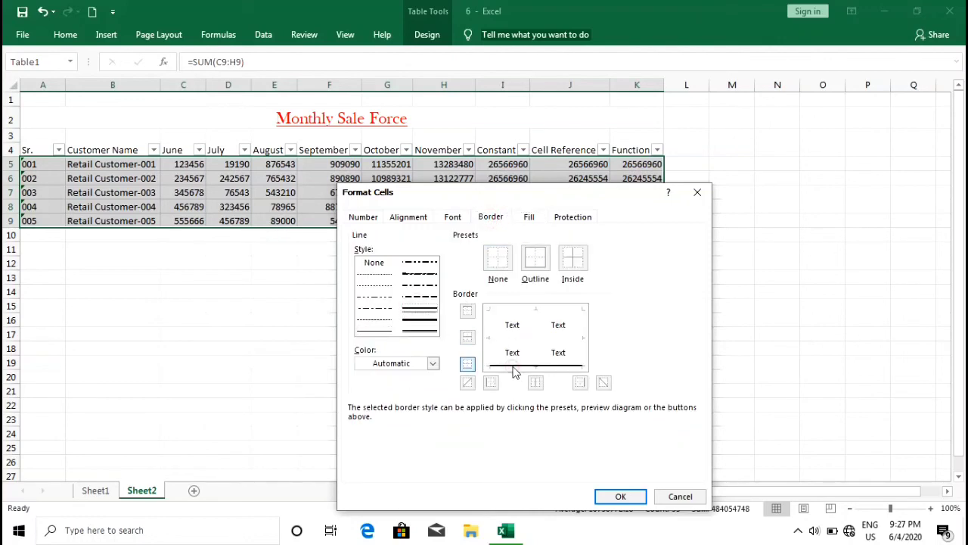
left_click(523, 310)
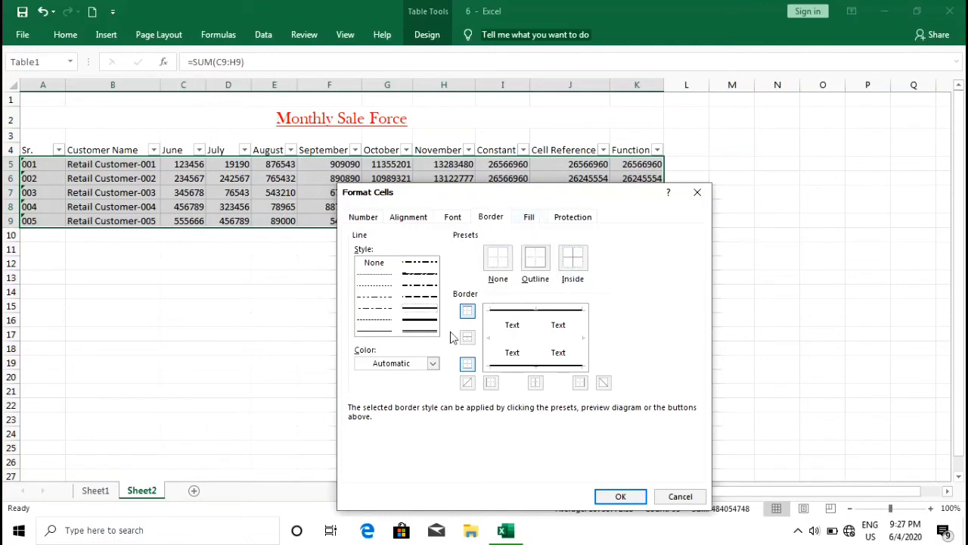
Choose standard green as the border line color and accept the border settings for A5:K9.
left_click(433, 364)
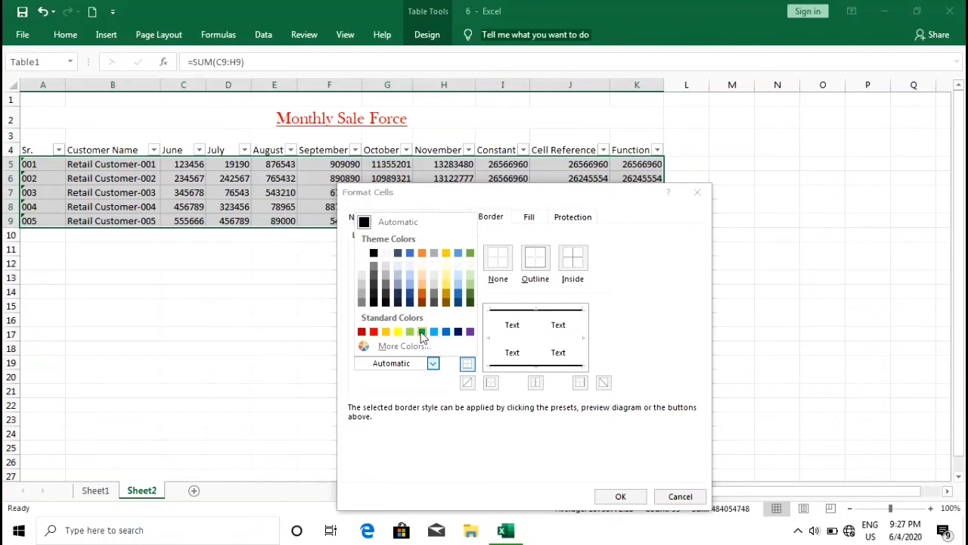
left_click(422, 332)
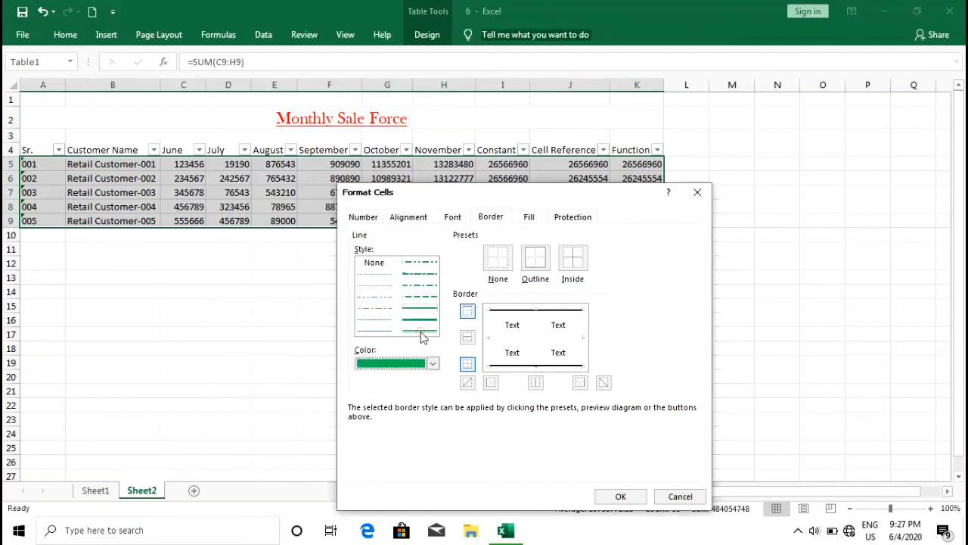
left_click(617, 497)
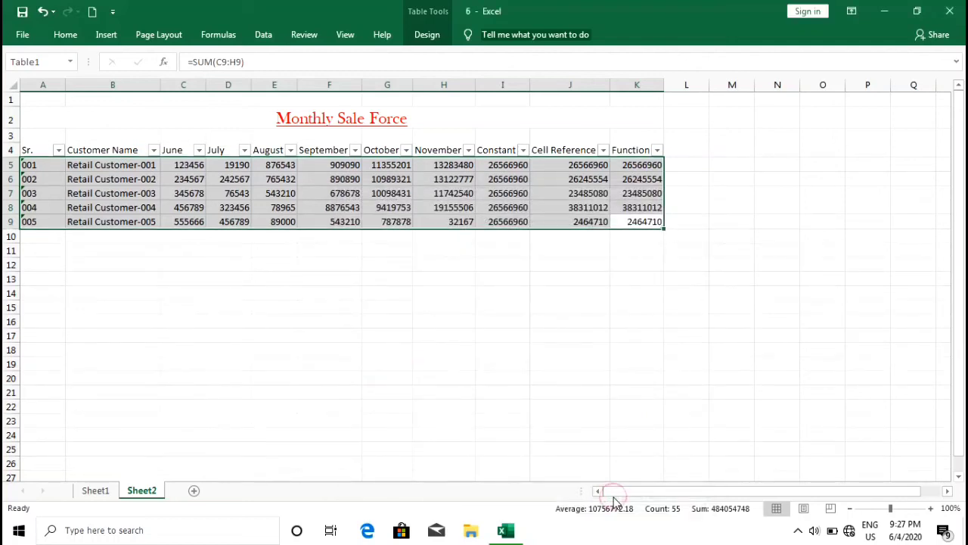
left_click(704, 182)
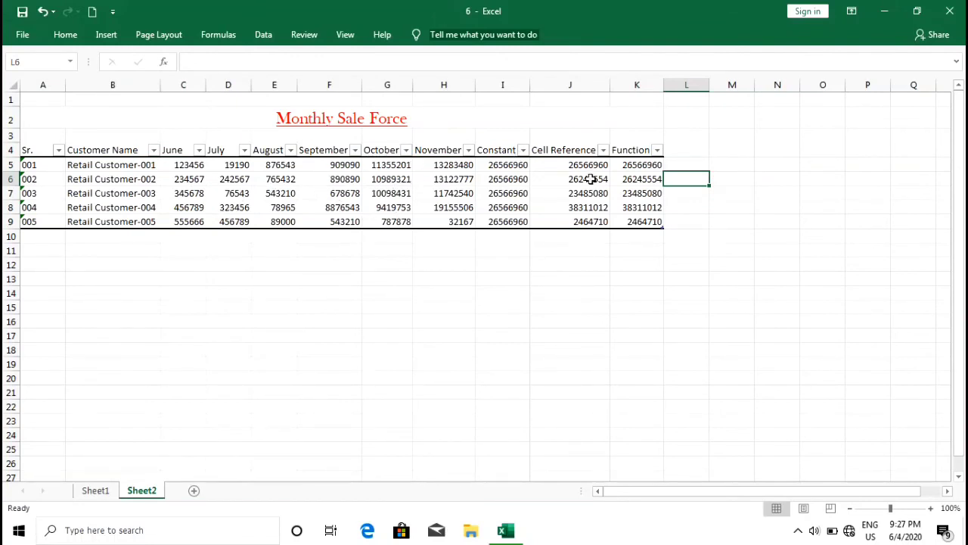
Add medium solid top, inside horizontal and bottom borders in the automatic color to the whole table A4:K9.
left_click(630, 149)
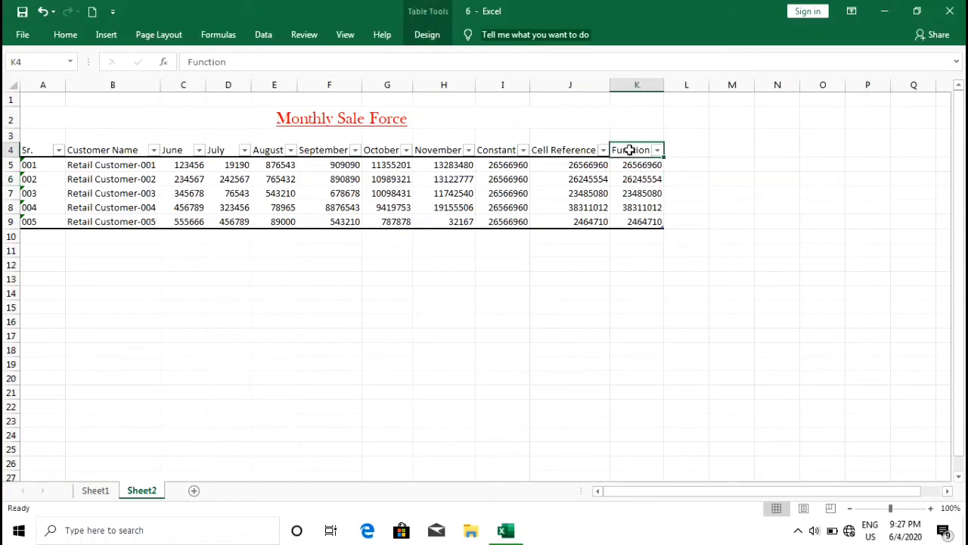
key("ctrl+a")
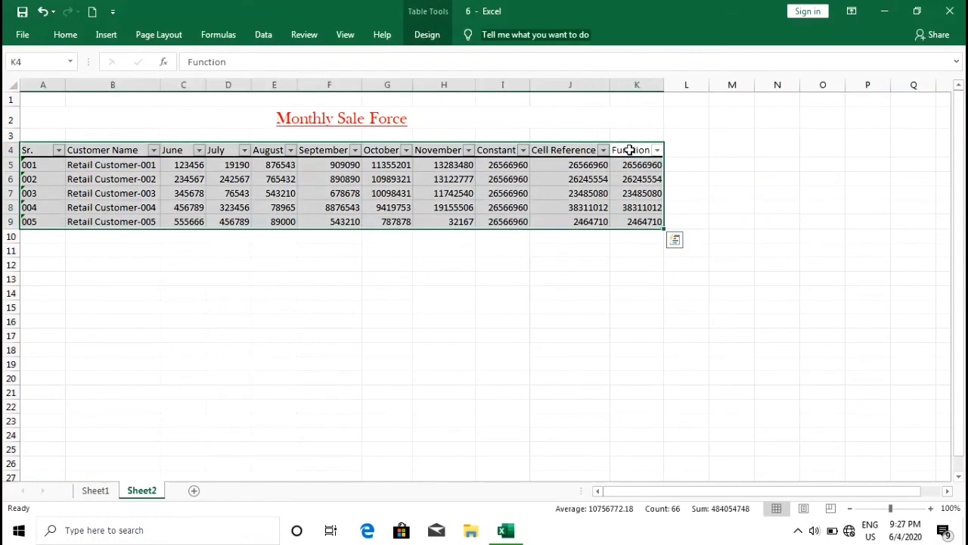
key("ctrl+1")
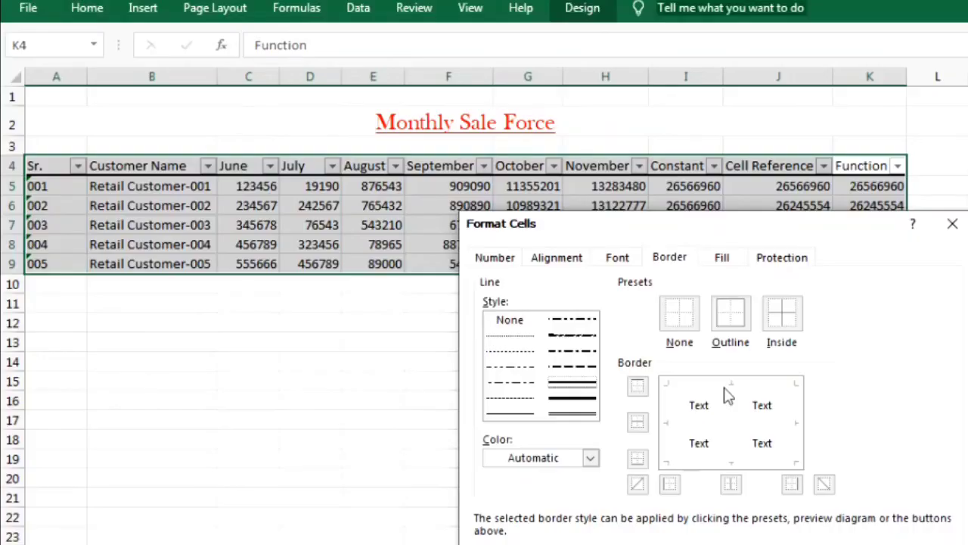
left_click(529, 312)
left_click(725, 423)
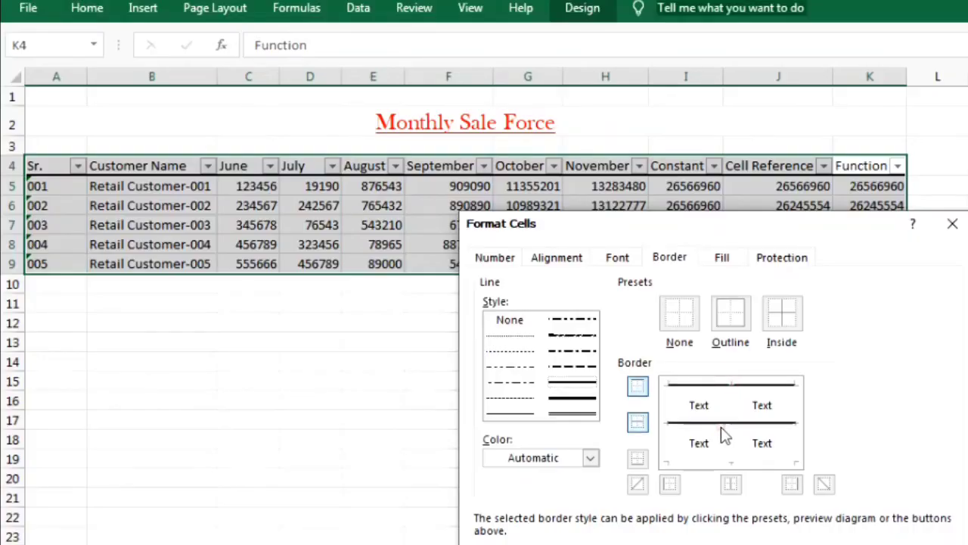
left_click(722, 459)
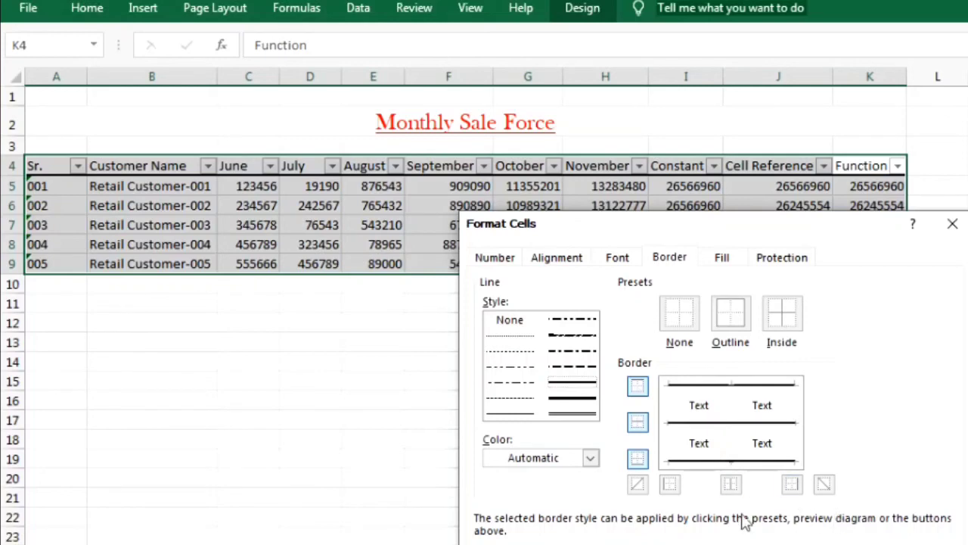
Choose standard light blue as the line color and accept the horizontal border settings for A4:K9.
left_click(591, 458)
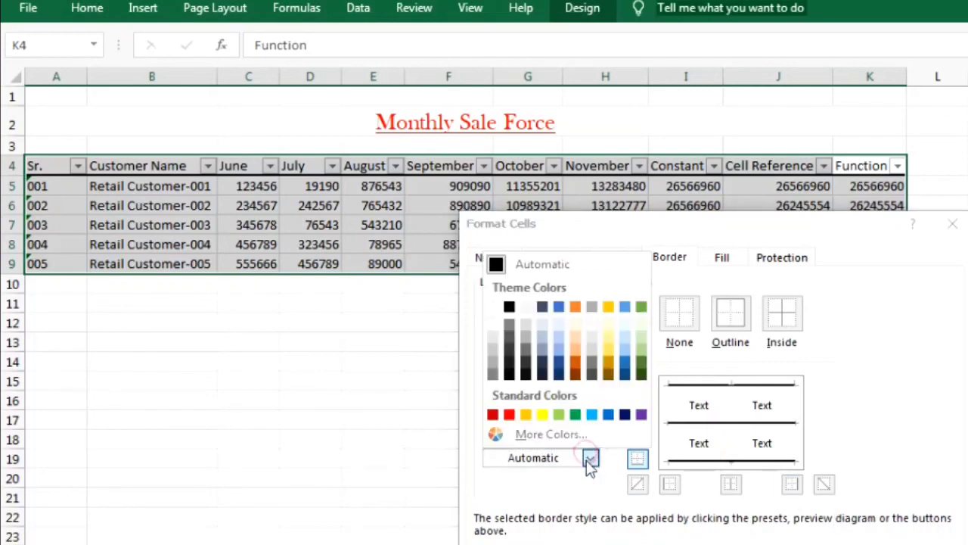
left_click(591, 416)
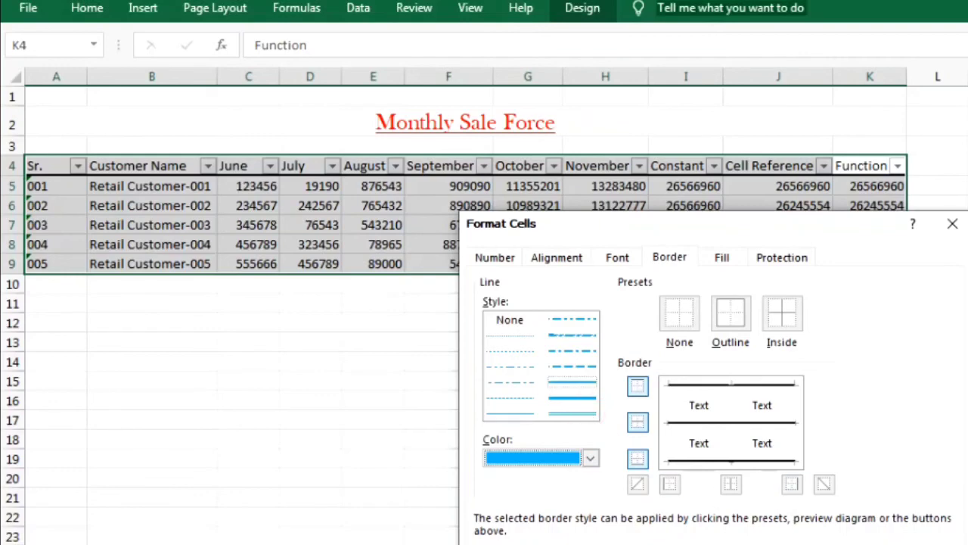
key("Return")
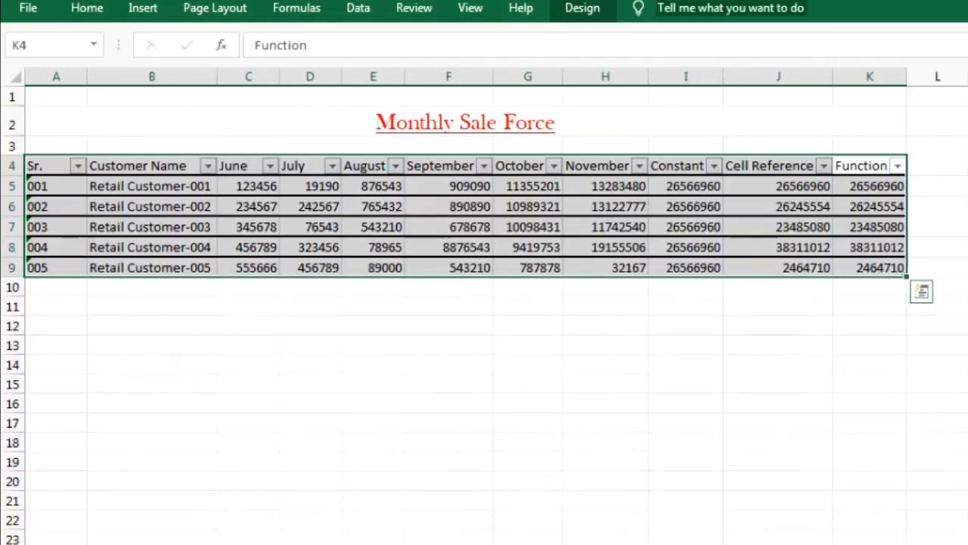
left_click(961, 250)
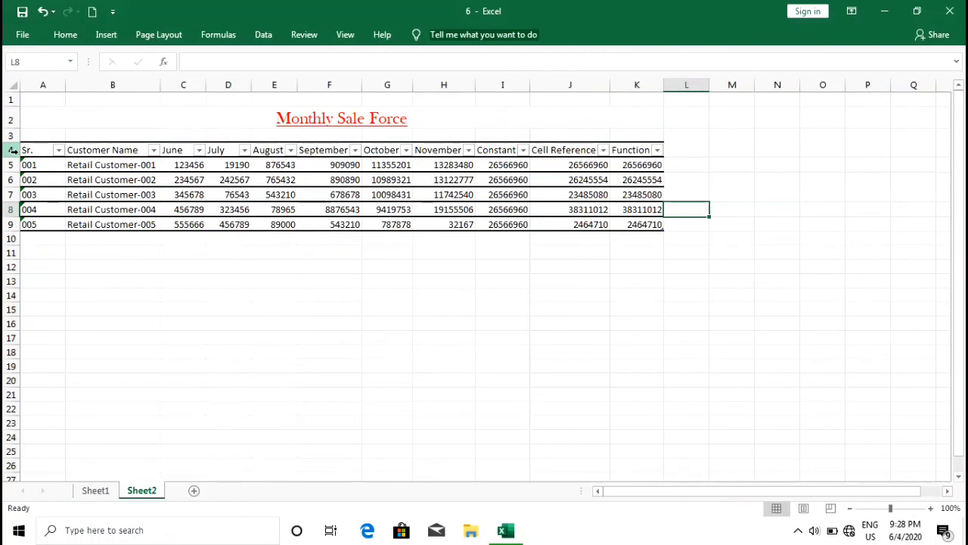
Choose standard yellow as the background fill for the heading cells A4:K4.
left_click(27, 150)
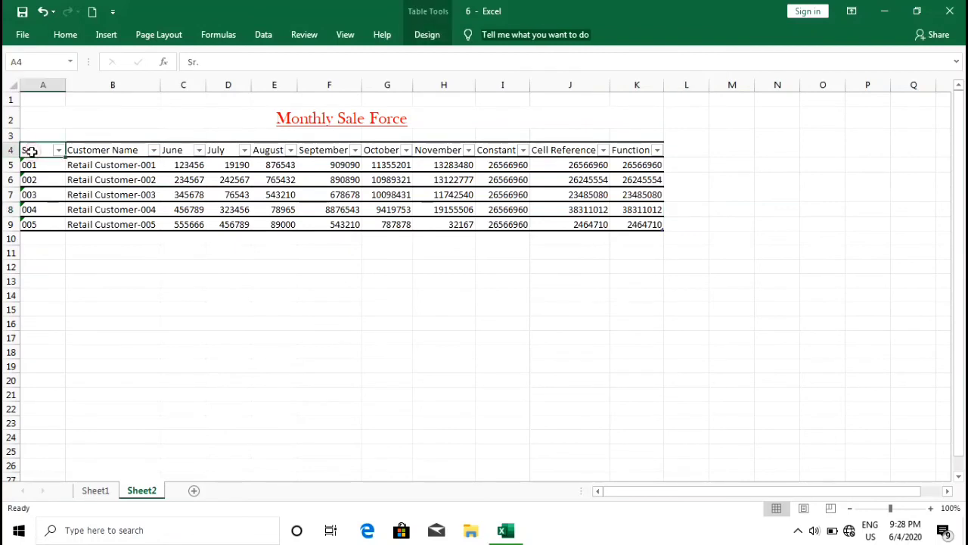
key("shift+space")
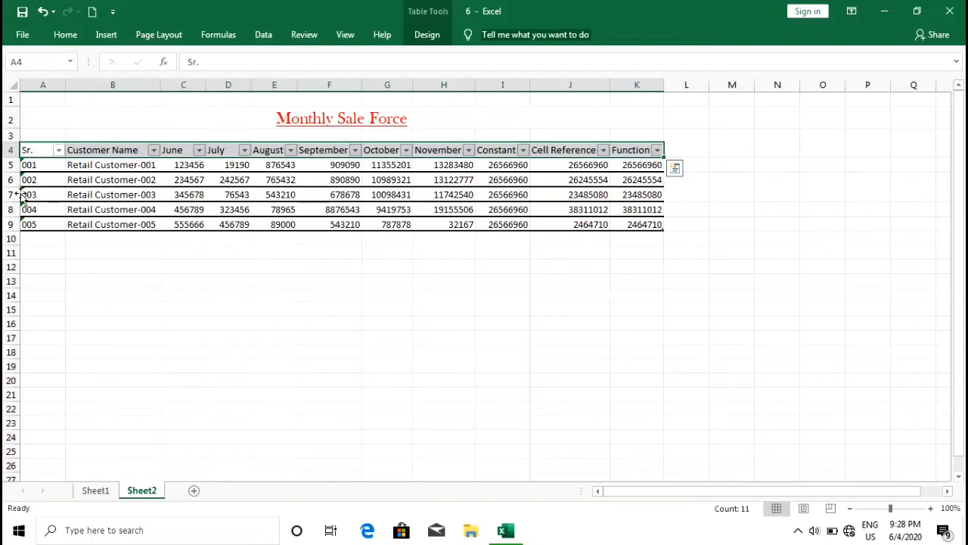
key("ctrl+1")
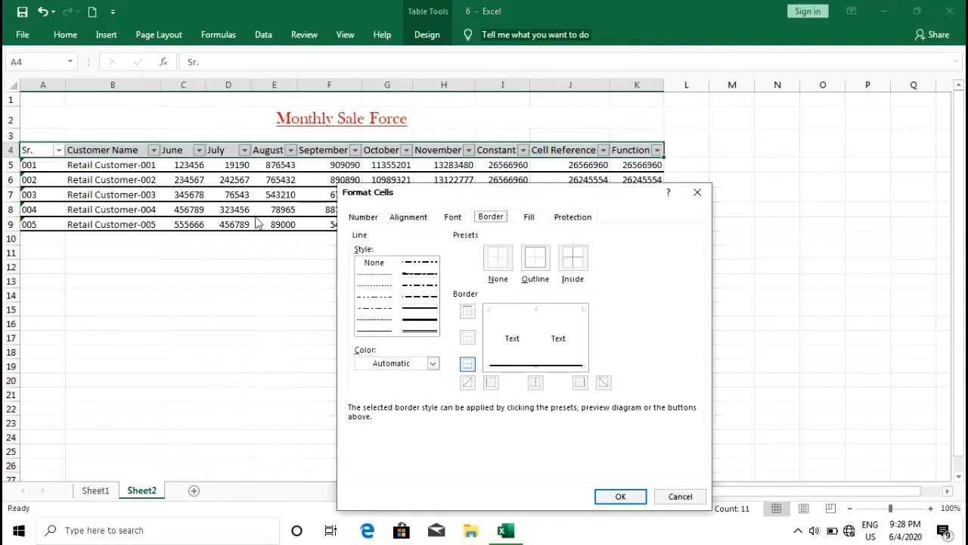
left_click(528, 219)
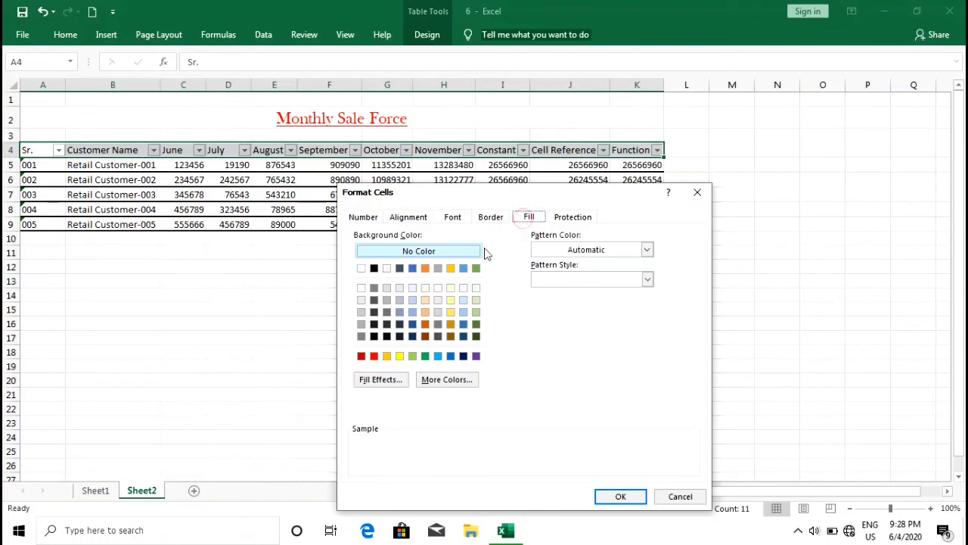
left_click(399, 357)
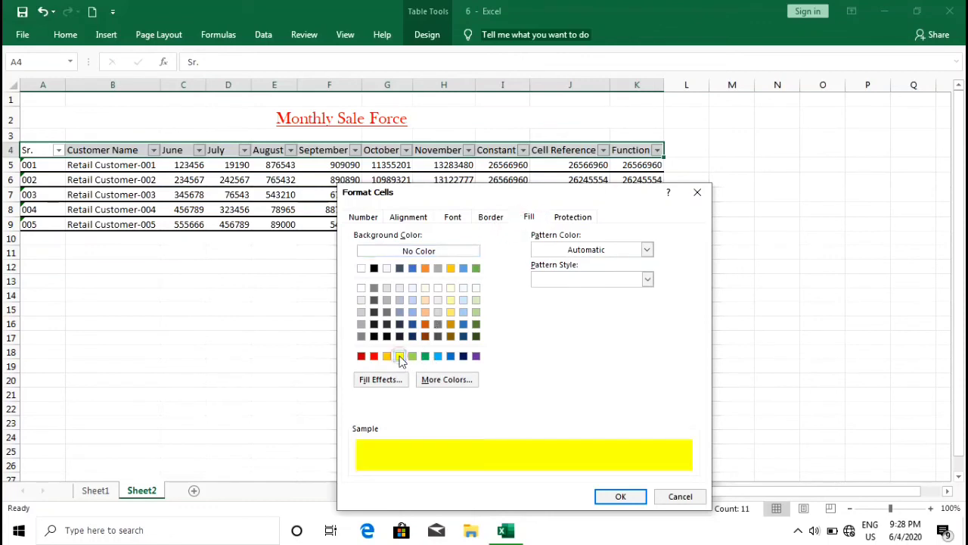
Try a thin vertical stripe and a sparse dotted pattern style on the yellow heading fill.
left_click(649, 279)
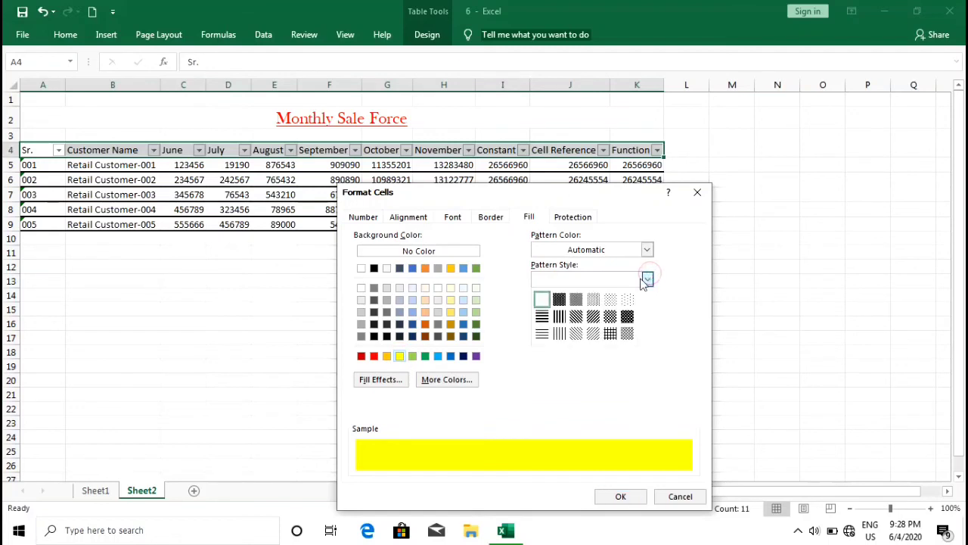
left_click(559, 335)
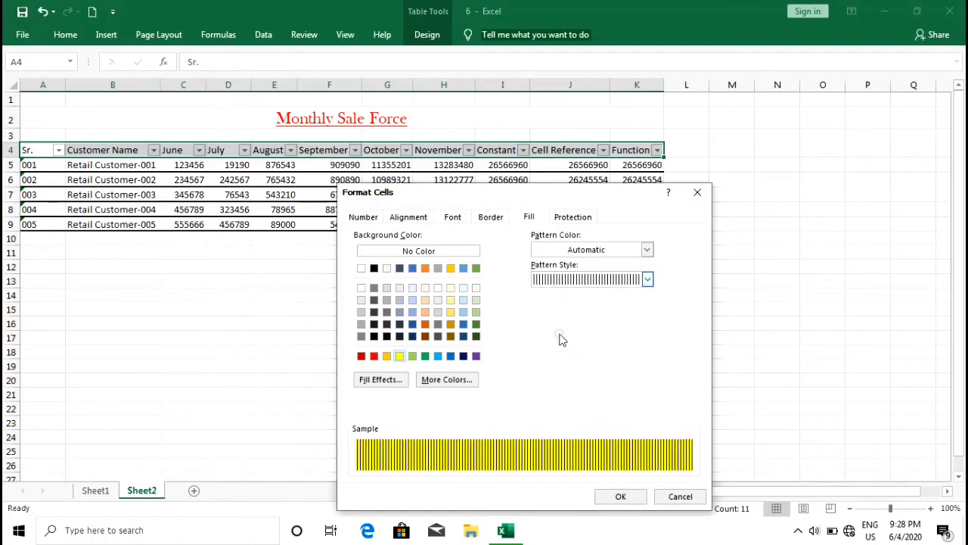
left_click(648, 279)
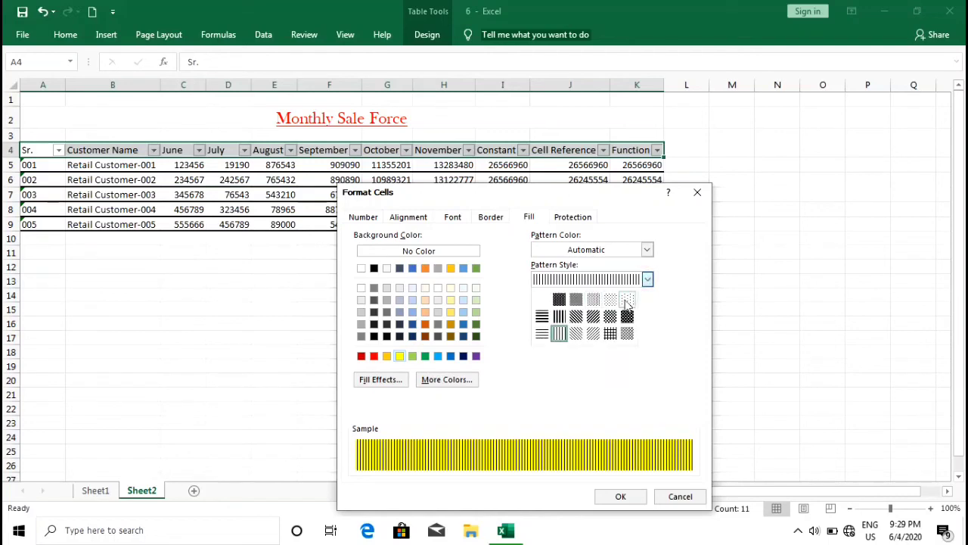
left_click(627, 300)
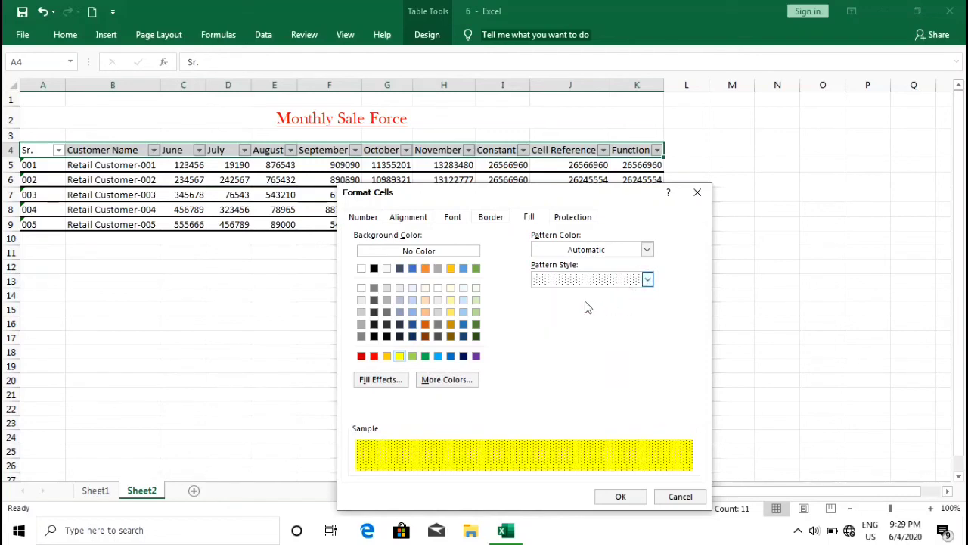
Apply a thin diagonal stripe pattern in the automatic color to the yellow fill of headings A4:K4.
left_click(647, 281)
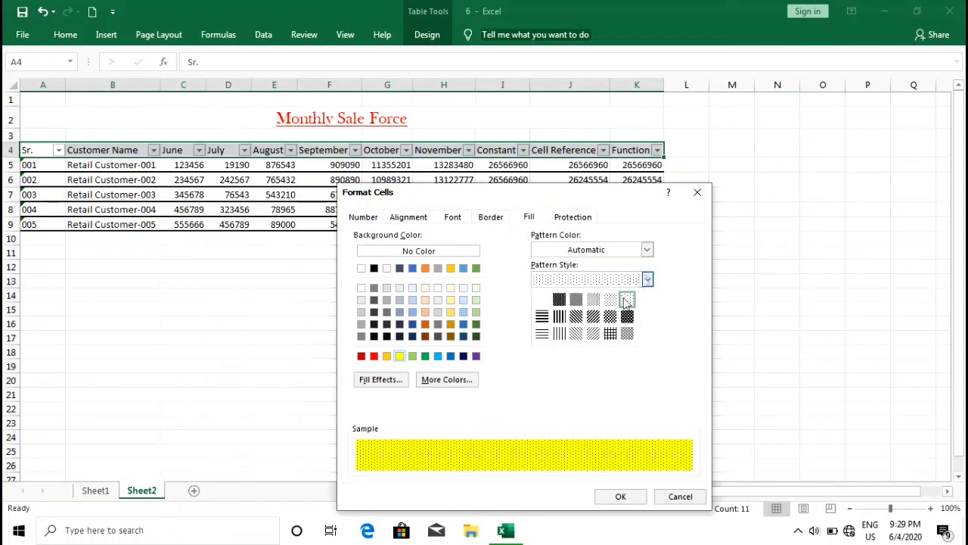
left_click(591, 335)
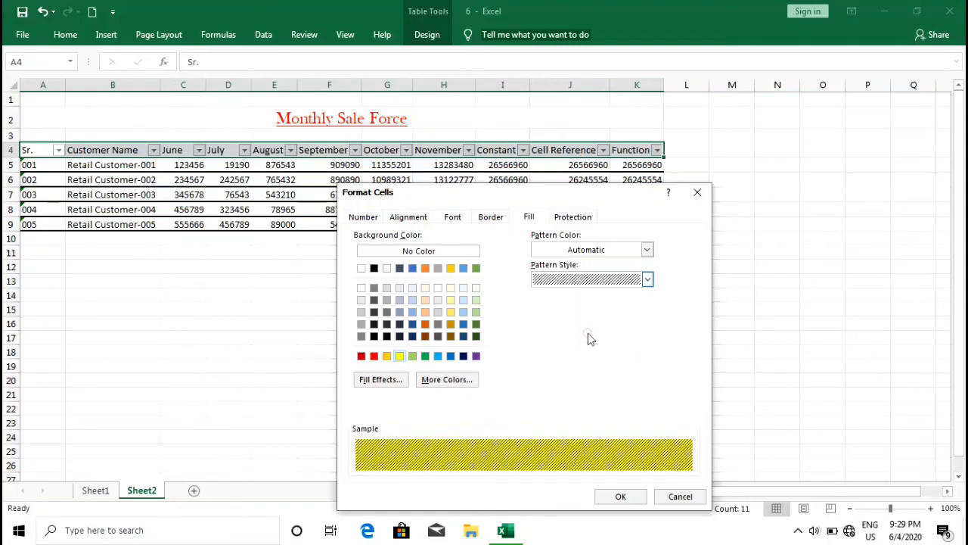
left_click(607, 500)
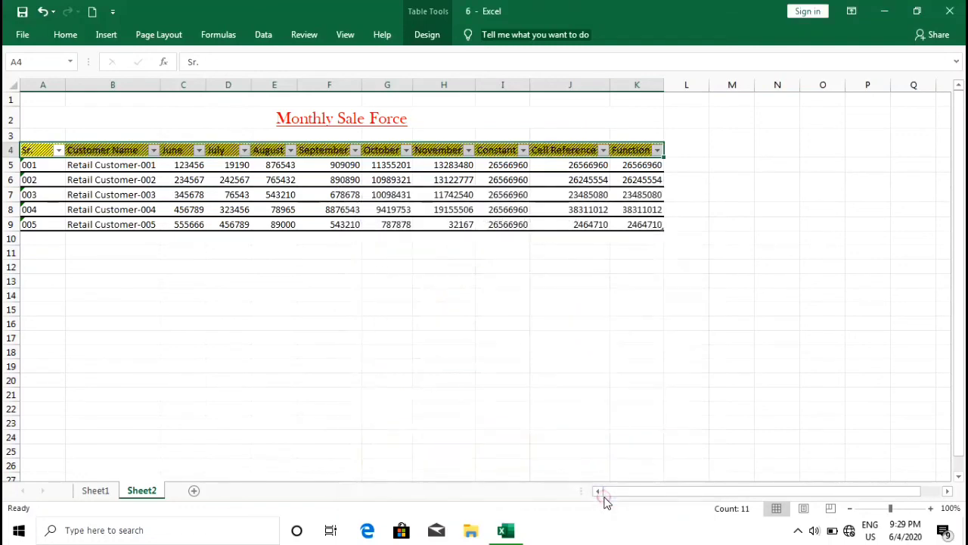
Hide the gridlines on Sheet2.
left_click(703, 209)
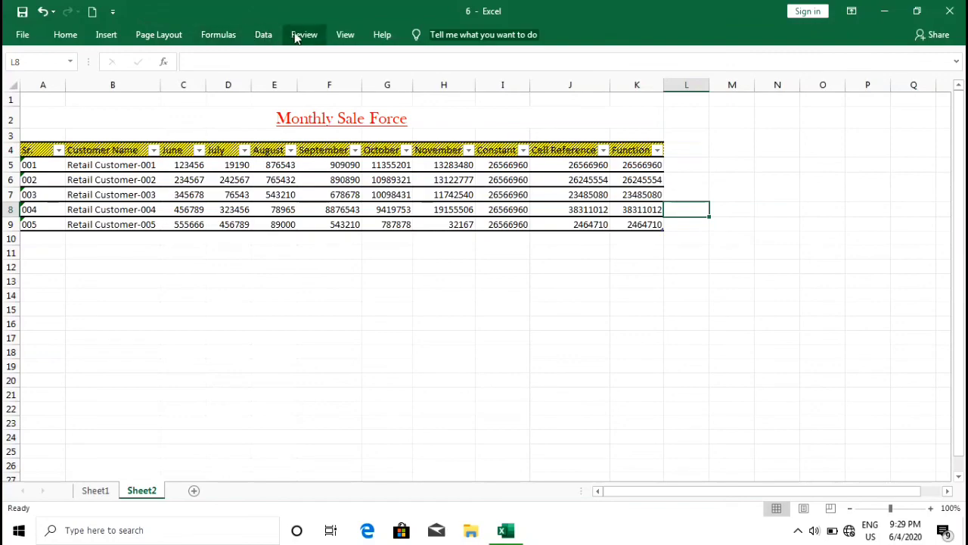
left_click(330, 36)
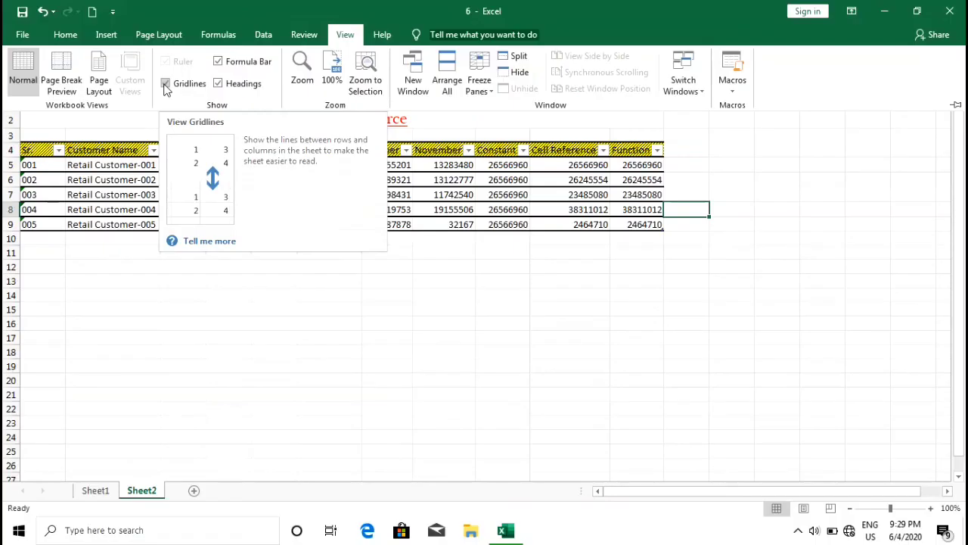
left_click(268, 149)
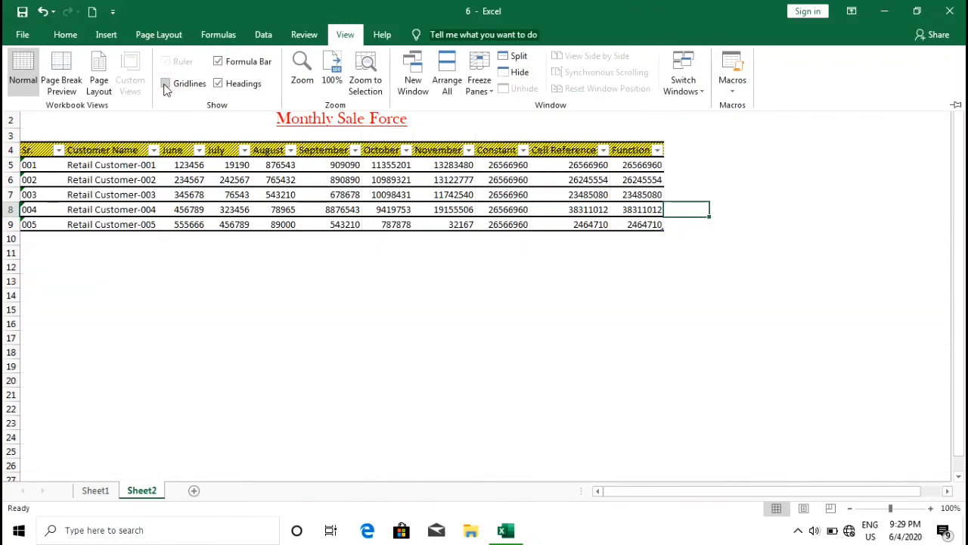